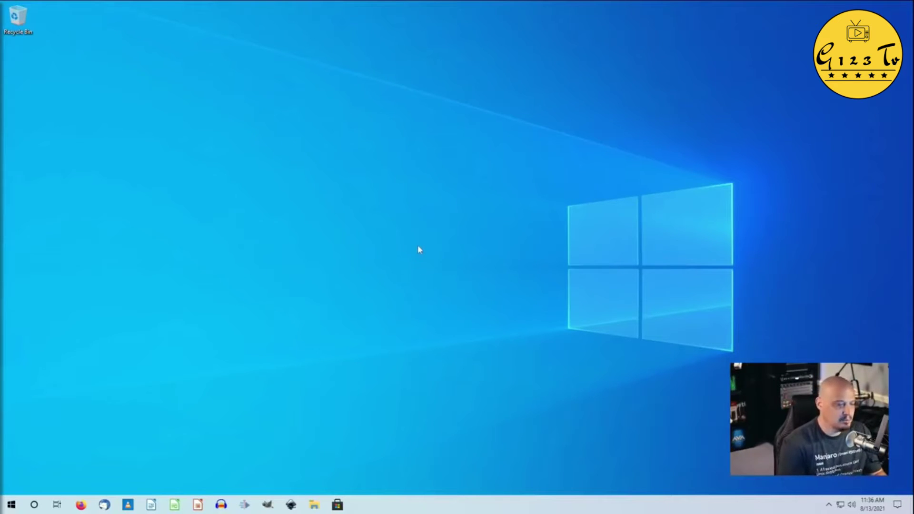
# - Look at the taskbar settings page from the taskbar's menu, then close it
pyautogui.rightClick(438, 511)
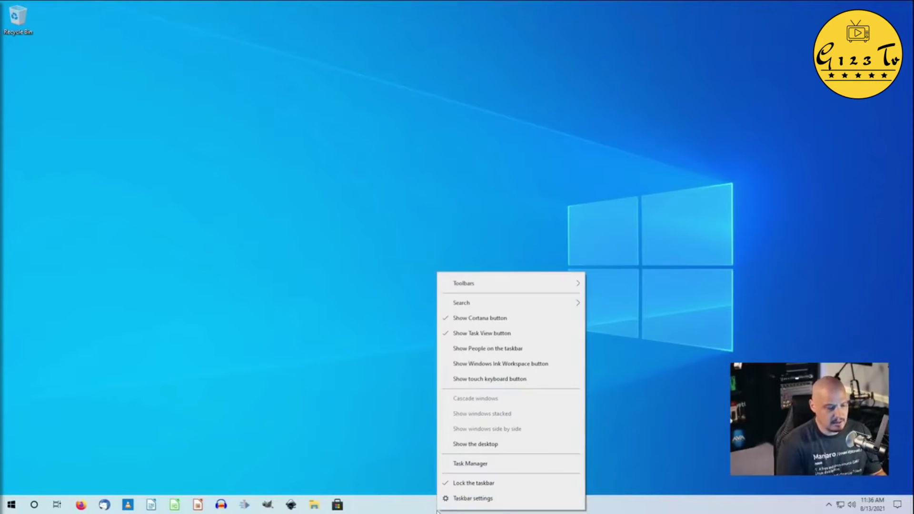
pyautogui.click(516, 502)
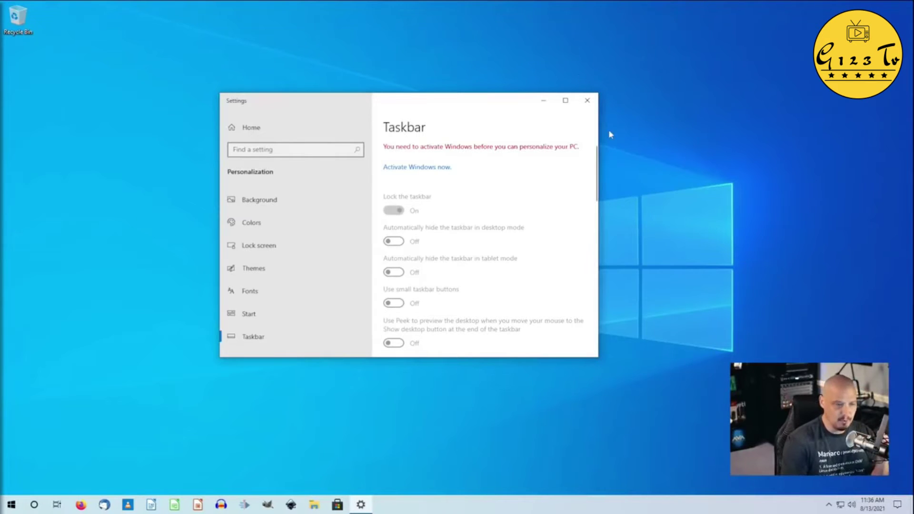
pyautogui.click(587, 100)
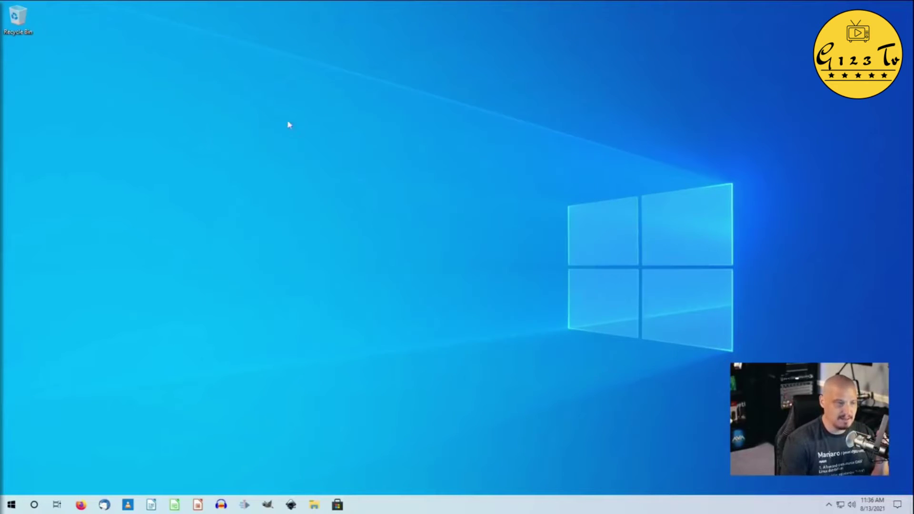
# - Look at the desktop background personalization settings, then close them
pyautogui.rightClick(297, 154)
pyautogui.click(336, 248)
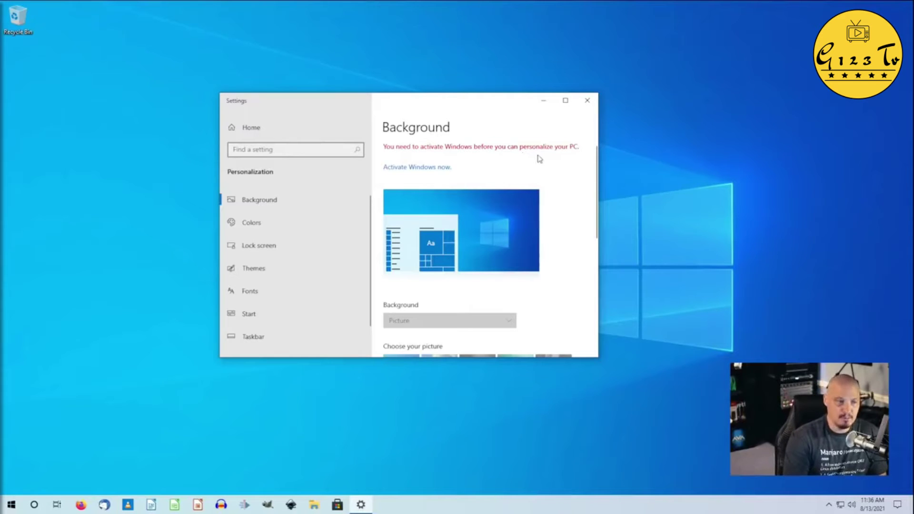
pyautogui.click(588, 101)
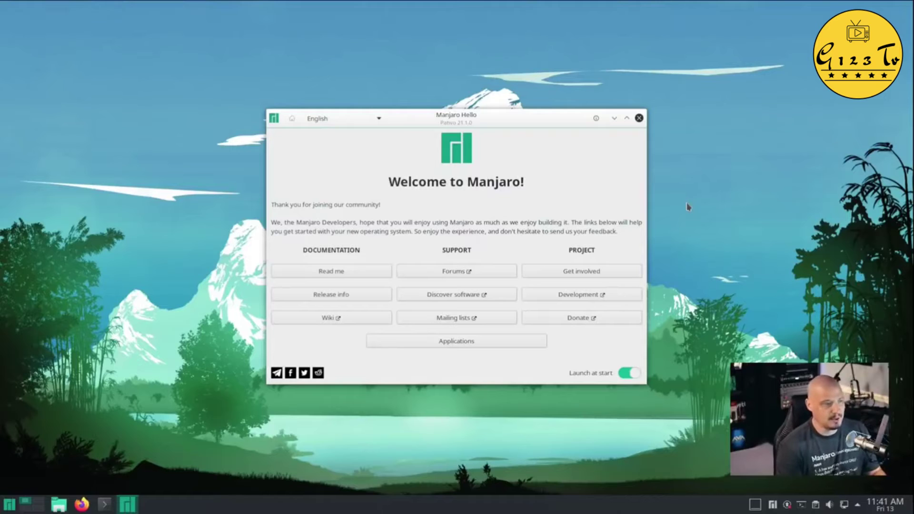
# - Close Manjaro Hello and move the Plasma panel from the bottom to the top screen edge
pyautogui.click(640, 118)
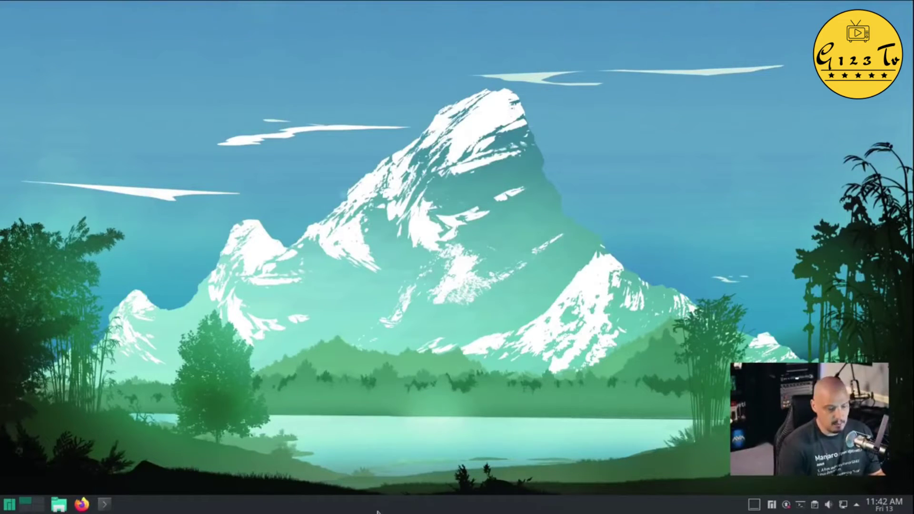
pyautogui.rightClick(394, 506)
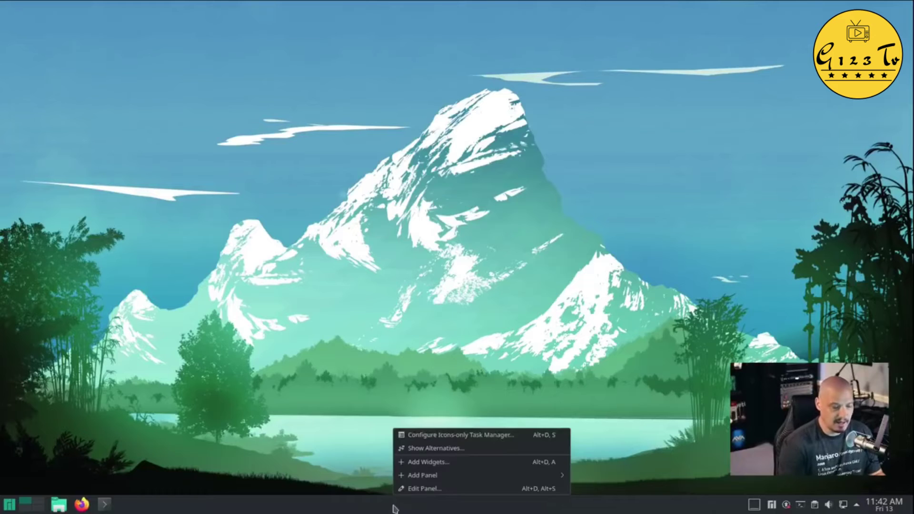
pyautogui.click(425, 489)
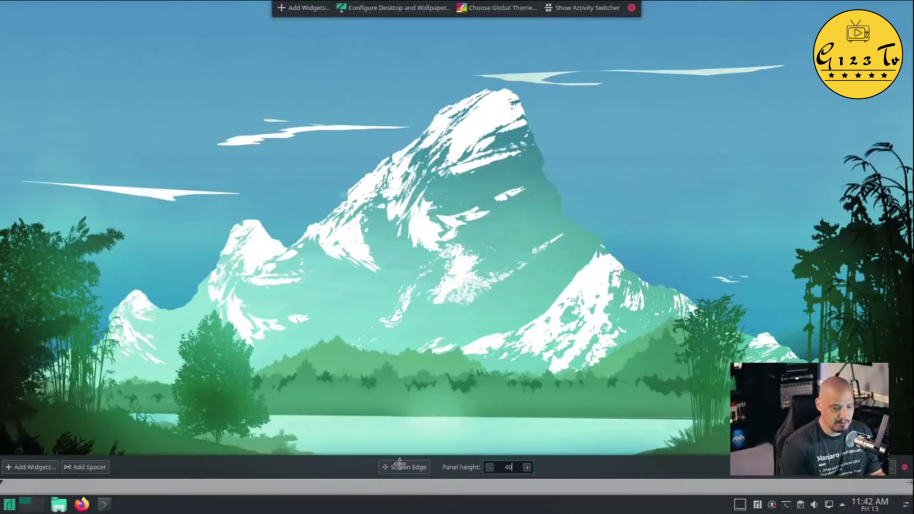
pyautogui.moveTo(399, 467); pyautogui.dragTo(388, 5)
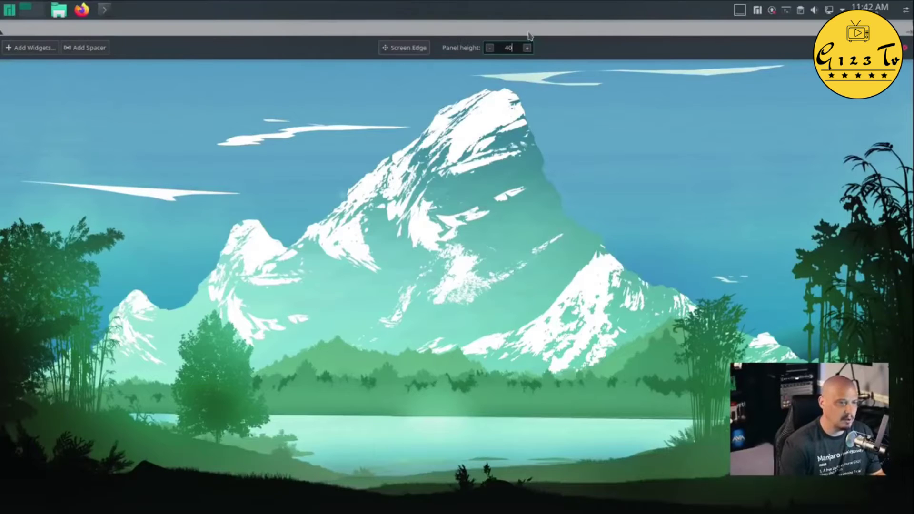
pyautogui.moveTo(738, 14)
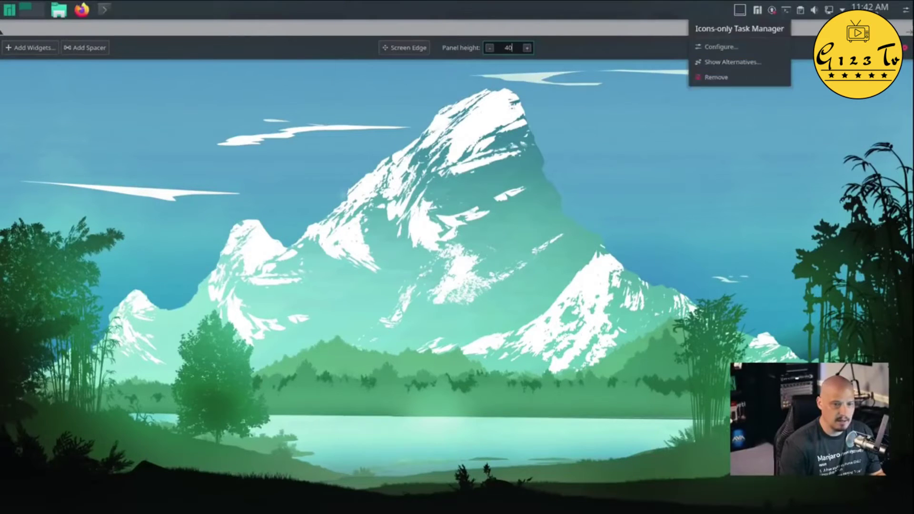
pyautogui.click(904, 48)
pyautogui.click(631, 26)
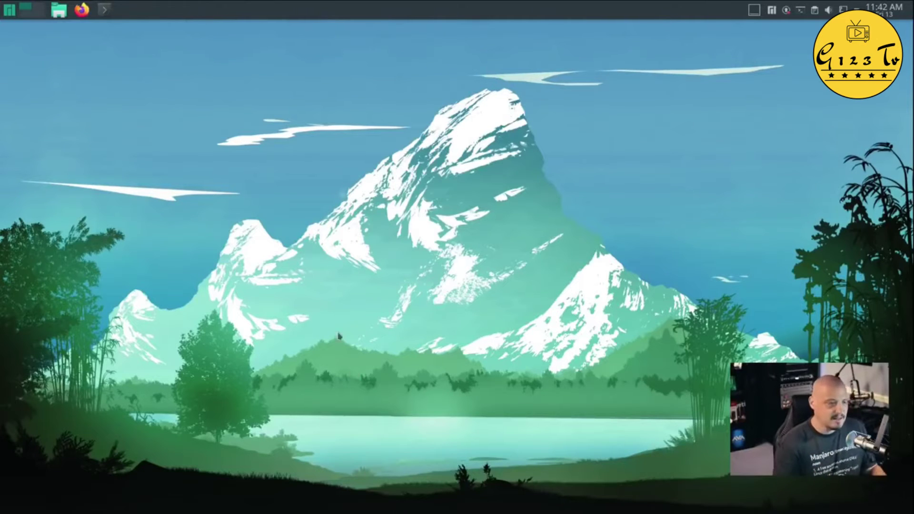
# - Apply the Autumn 5.5 wallpaper through Configure Desktop and Wallpaper
pyautogui.rightClick(322, 135)
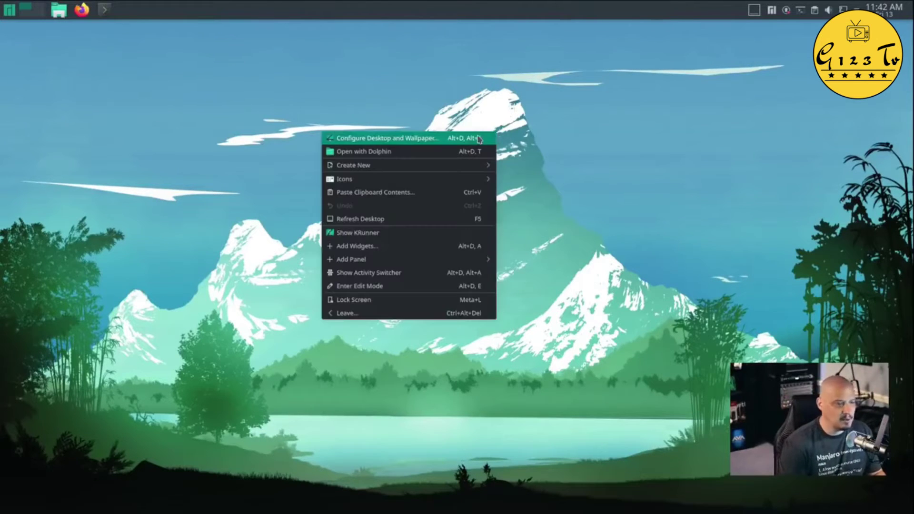
pyautogui.click(405, 138)
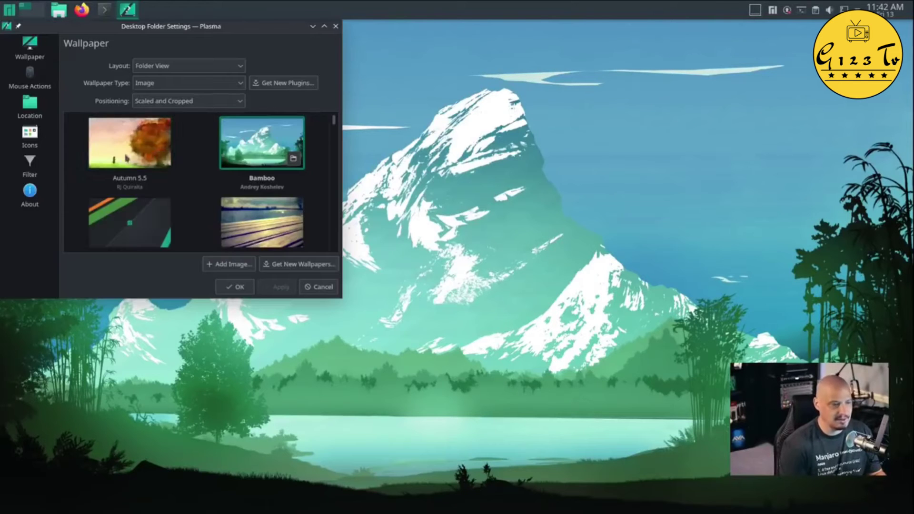
pyautogui.click(131, 155)
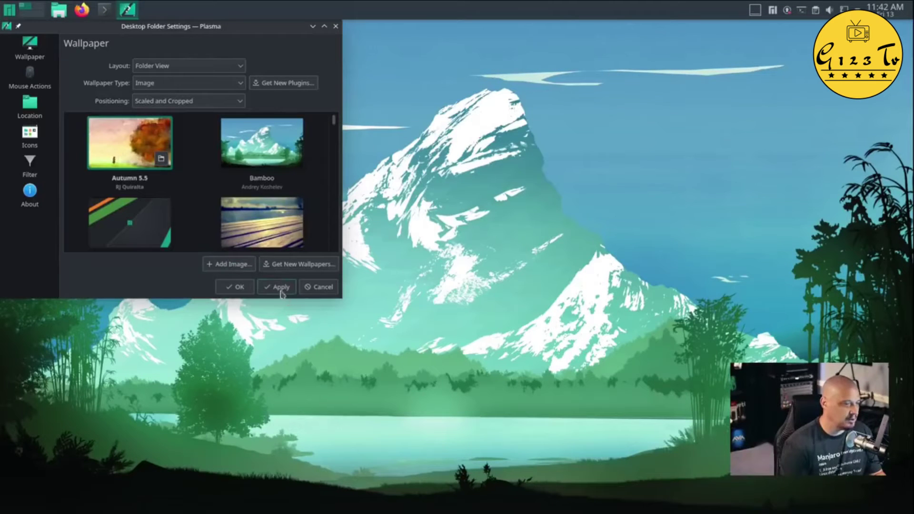
pyautogui.click(276, 286)
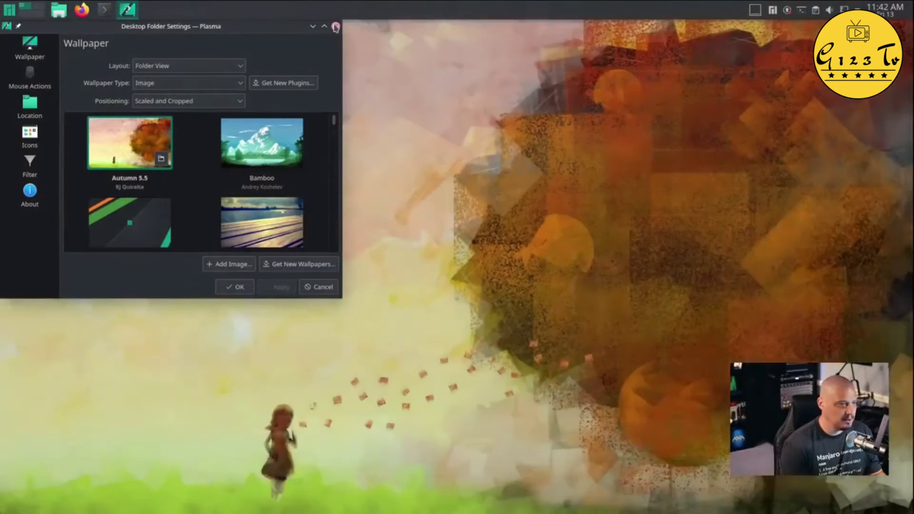
pyautogui.click(336, 27)
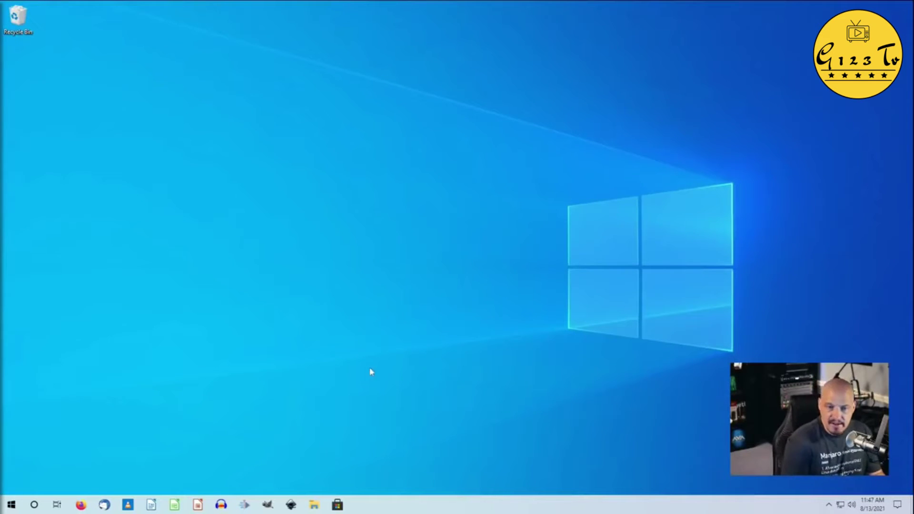
# - Enter c:\Program Files\ in File Explorer's address bar, then dismiss it without navigating
pyautogui.click(314, 505)
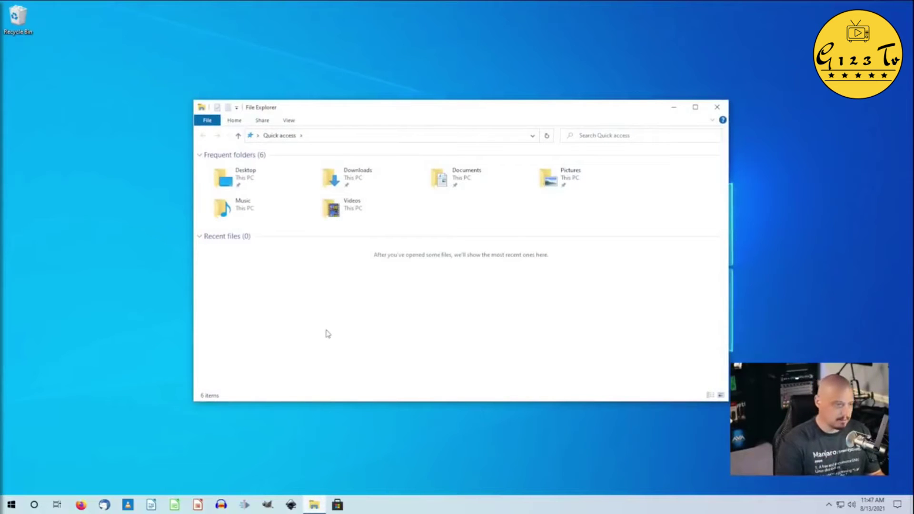
pyautogui.click(336, 142)
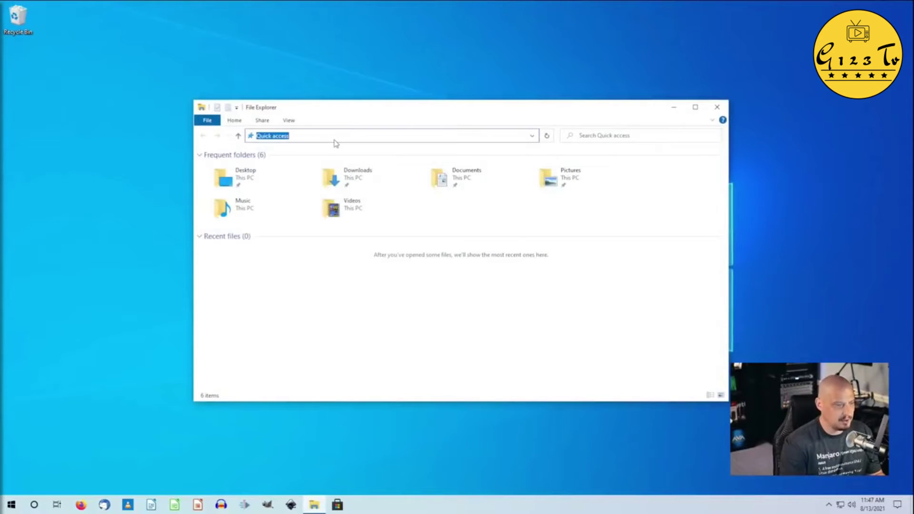
pyautogui.write('c:\\')
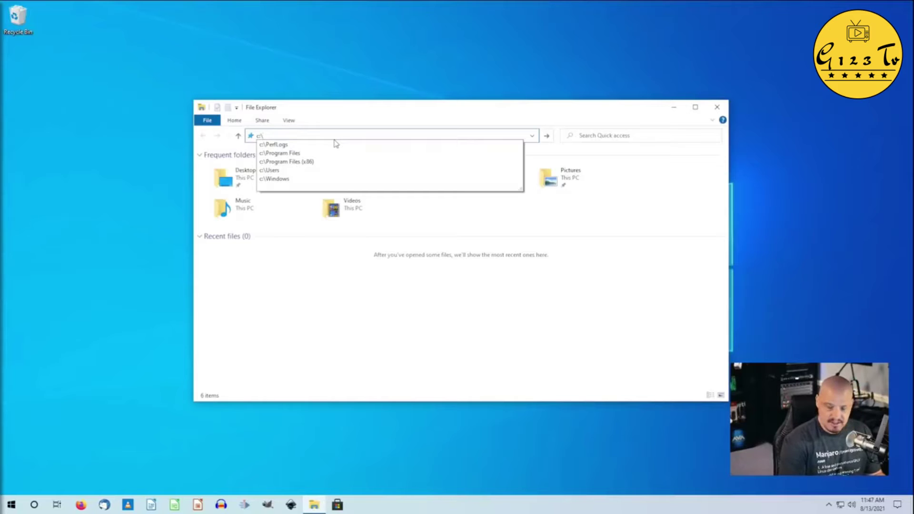
pyautogui.write('pro')
pyautogui.press('Down')
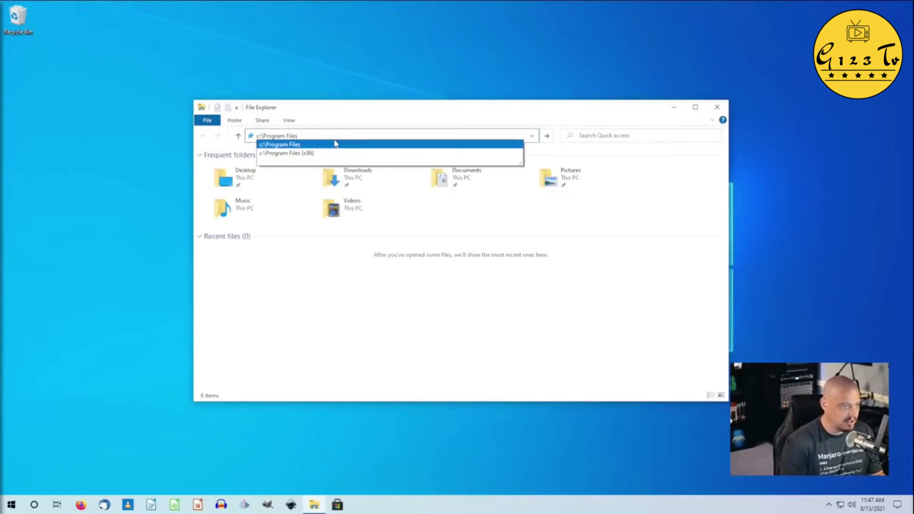
pyautogui.write('\\')
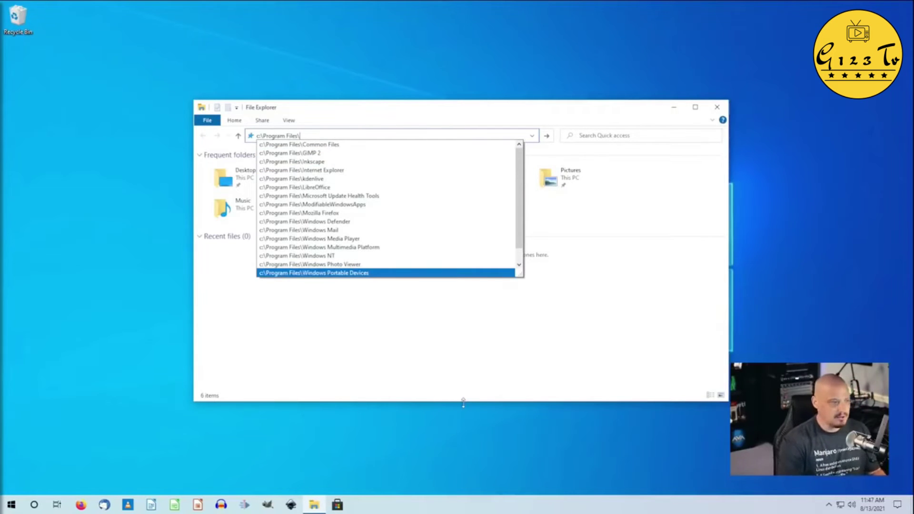
pyautogui.click(463, 370)
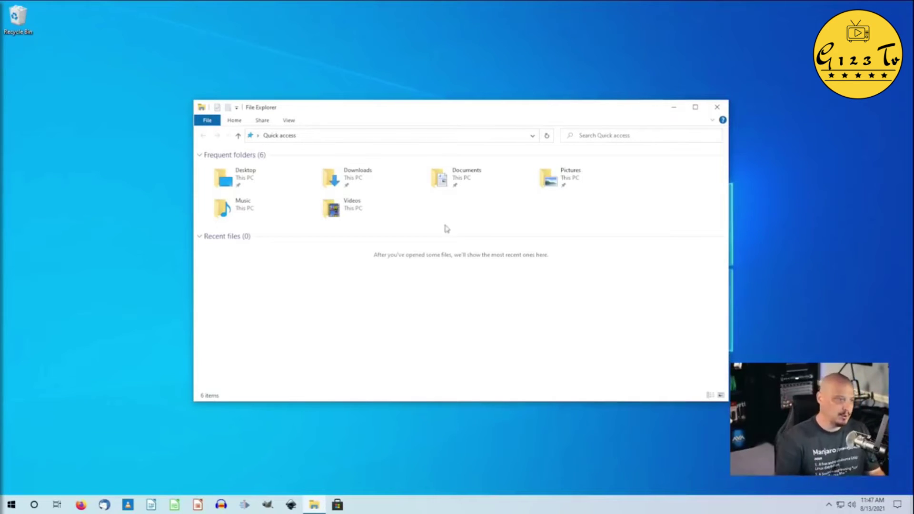
# - Create a new text file named derek.txt in the Documents folder
pyautogui.doubleClick(456, 185)
pyautogui.rightClick(326, 224)
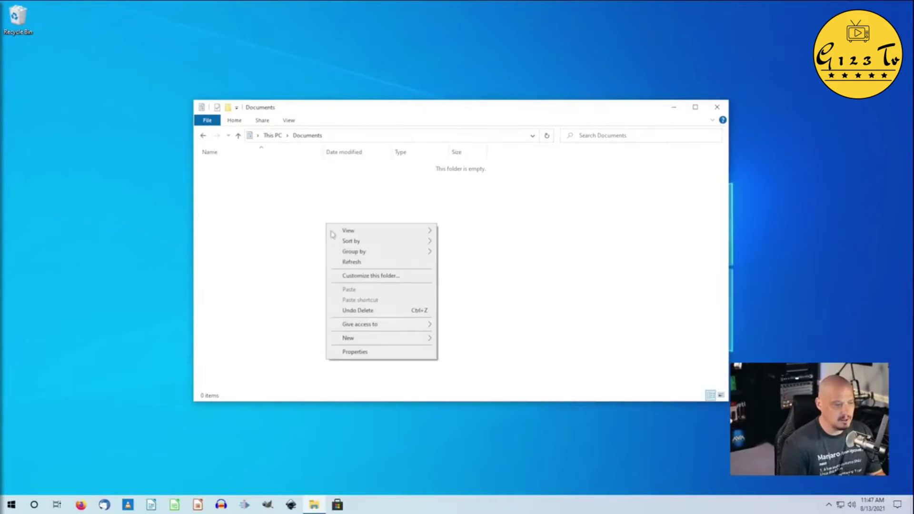
pyautogui.moveTo(426, 341)
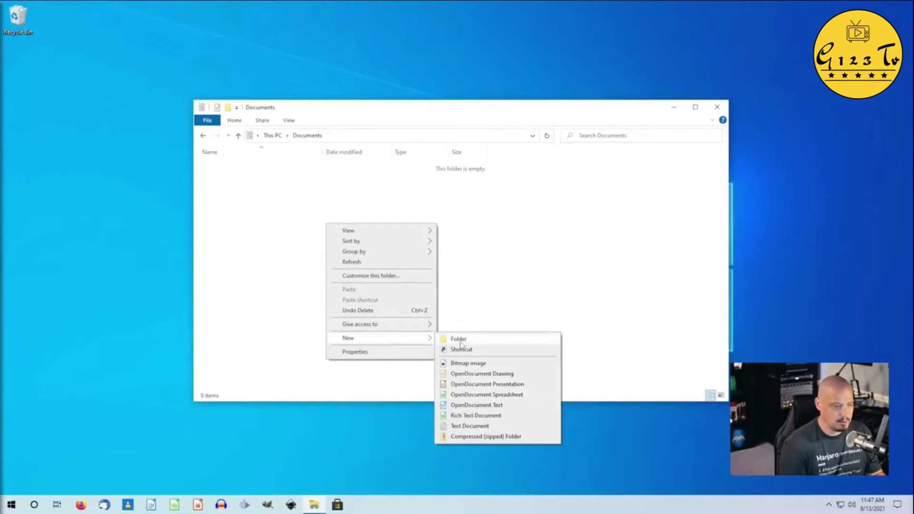
pyautogui.click(468, 427)
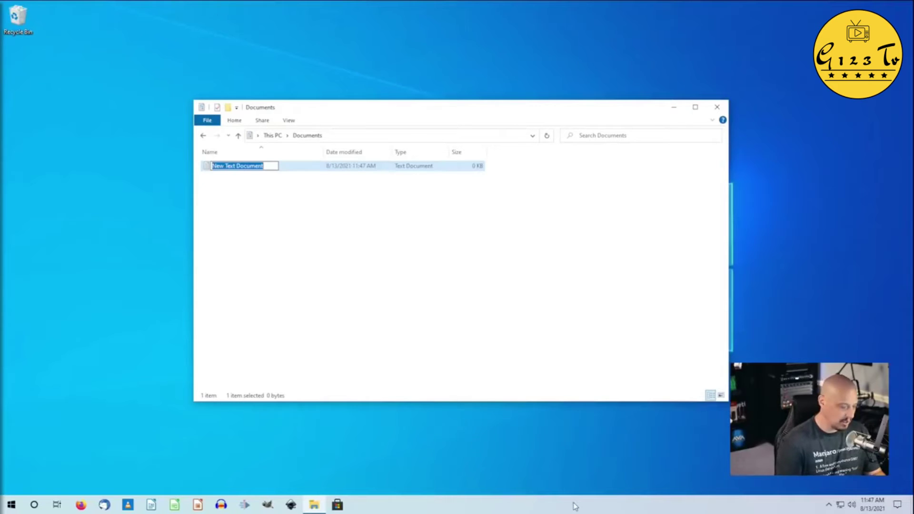
pyautogui.write('derek.txt')
pyautogui.press('Return')
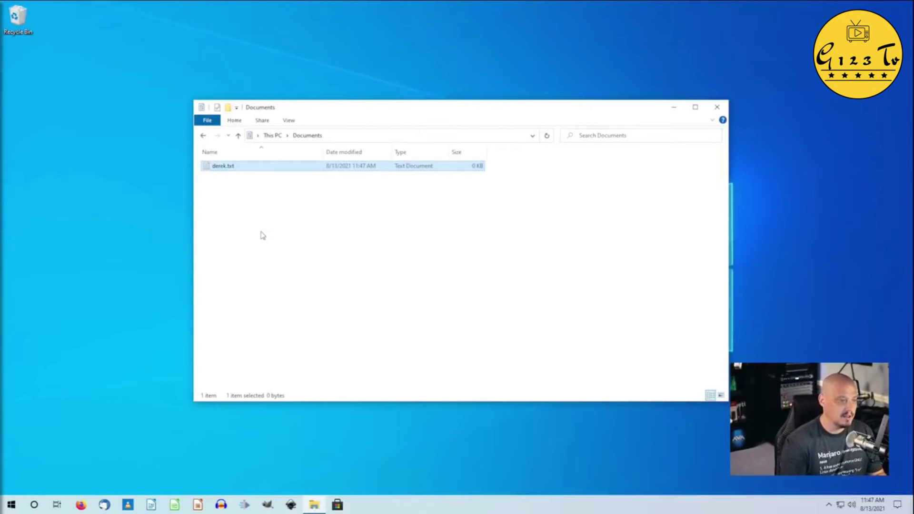
# - Create a second text file, try naming it DEREK.txt, and decline the duplicate-name rename
pyautogui.rightClick(261, 233)
pyautogui.moveTo(343, 347)
pyautogui.click(421, 435)
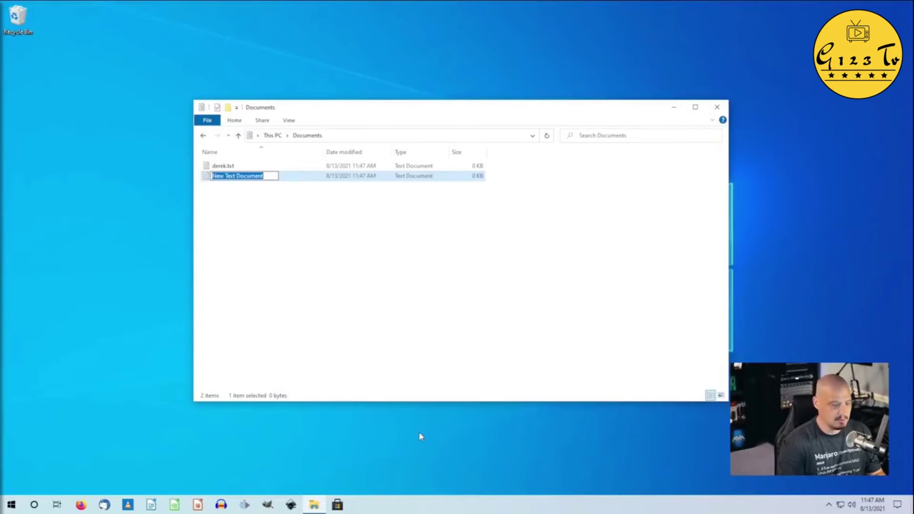
pyautogui.write('DEREK.txt')
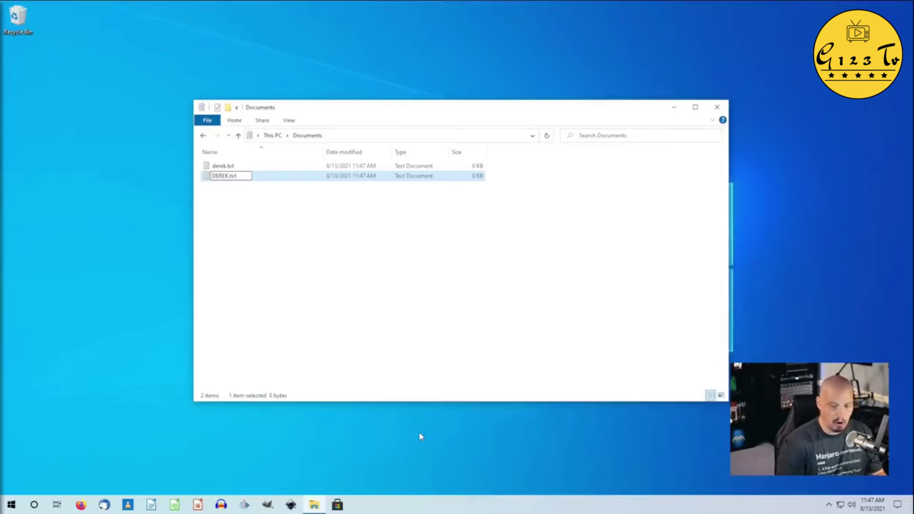
pyautogui.press('Return')
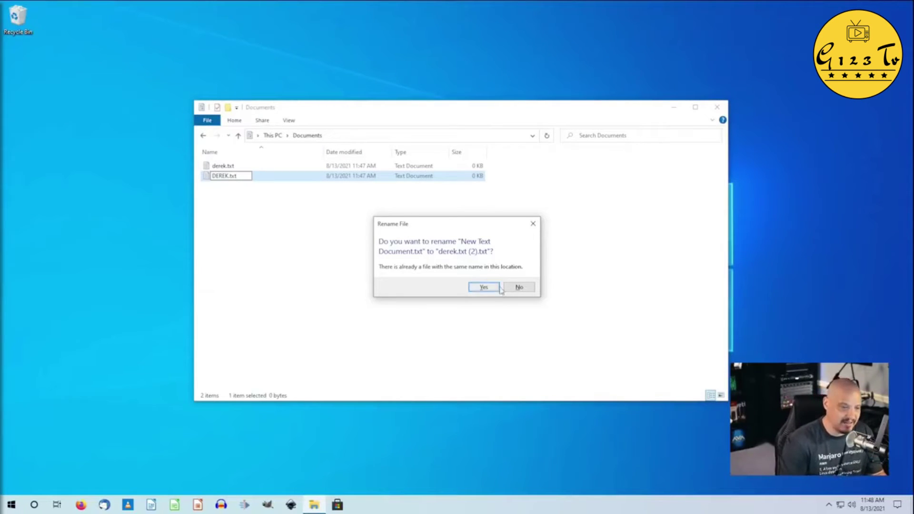
pyautogui.click(520, 288)
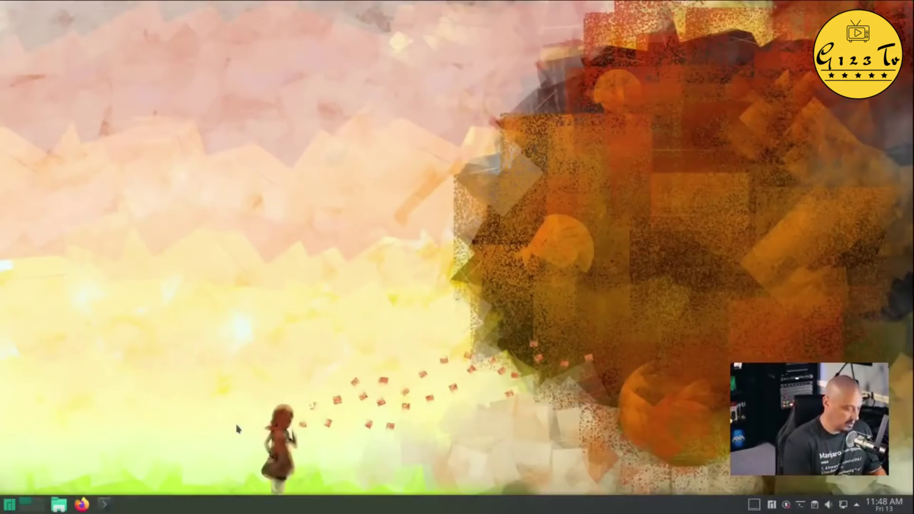
# - In Konsole, enlarge the font, cd into Downloads with tab completion, and run pwd
pyautogui.hotkey('ctrl', 'alt', 't')
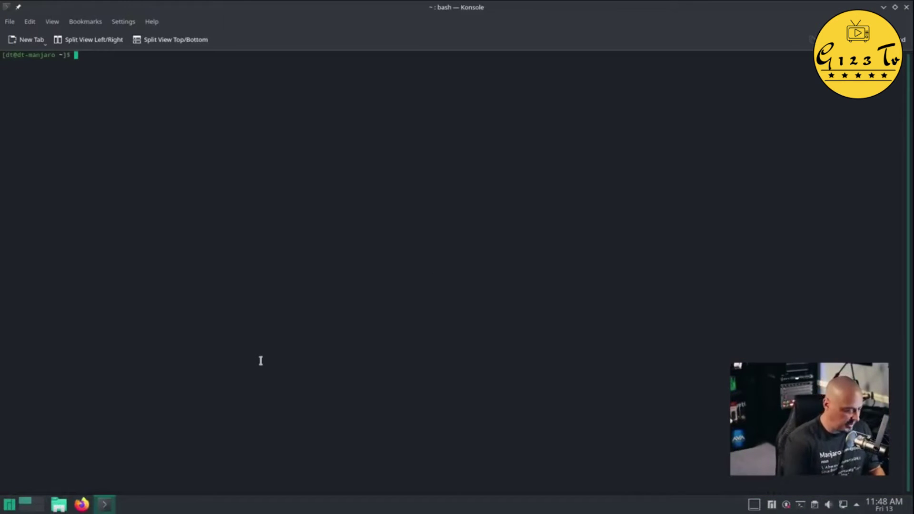
pyautogui.hotkey('ctrl', '+')
pyautogui.hotkey('ctrl', '+')
pyautogui.hotkey('ctrl', '+')
pyautogui.hotkey('ctrl', '+')
pyautogui.hotkey('ctrl', '+')
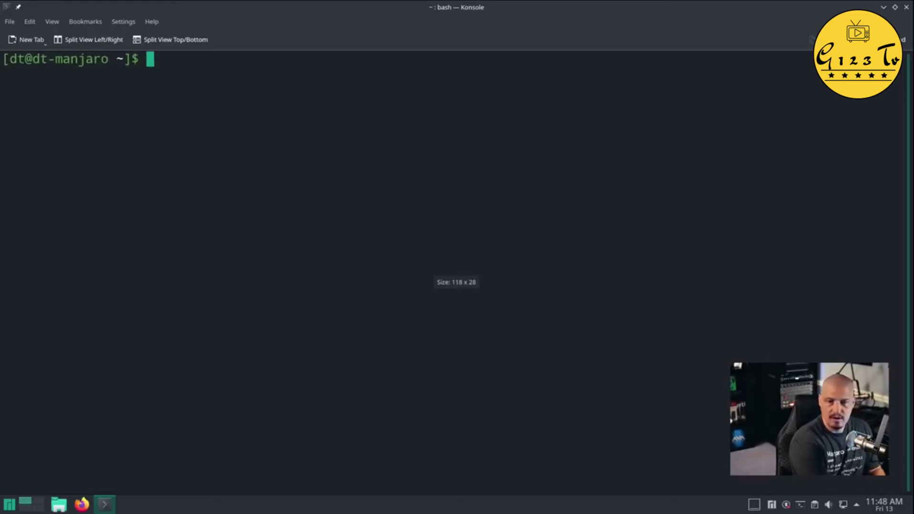
pyautogui.write('cd Down')
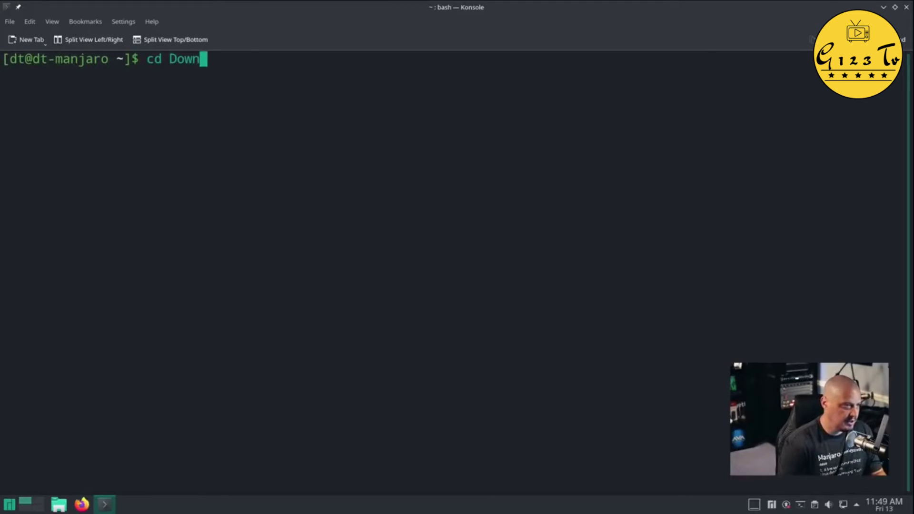
pyautogui.press('Tab')
pyautogui.press('Return')
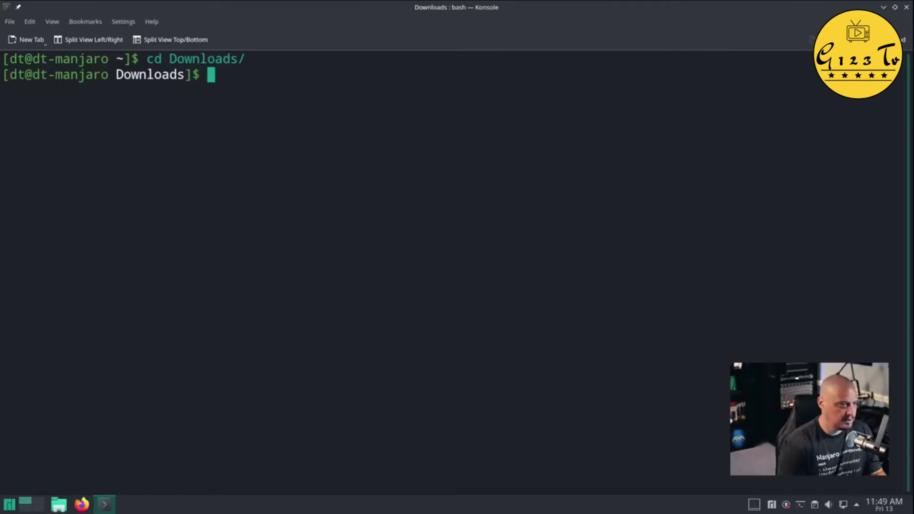
pyautogui.write('pwd')
pyautogui.press('Return')
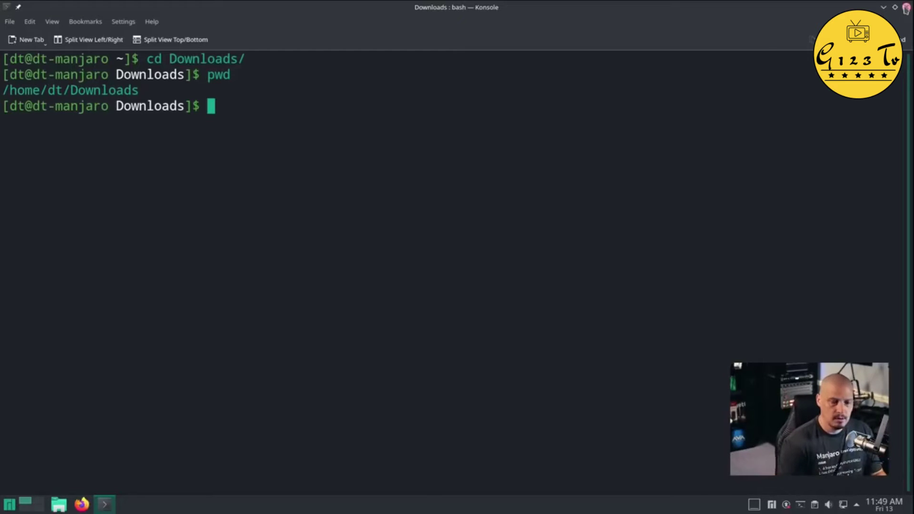
# - Close the terminal, open Downloads in Dolphin, and create a new text file derek.txt
pyautogui.click(906, 8)
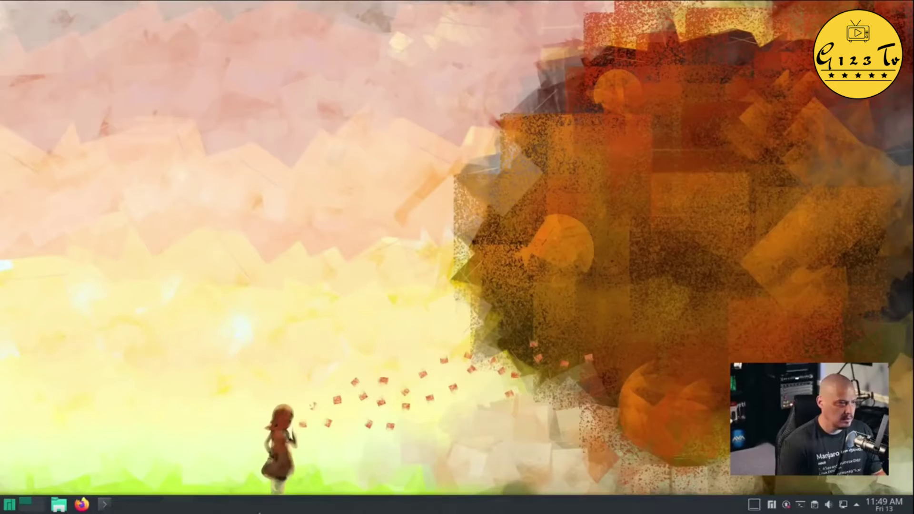
pyautogui.click(65, 510)
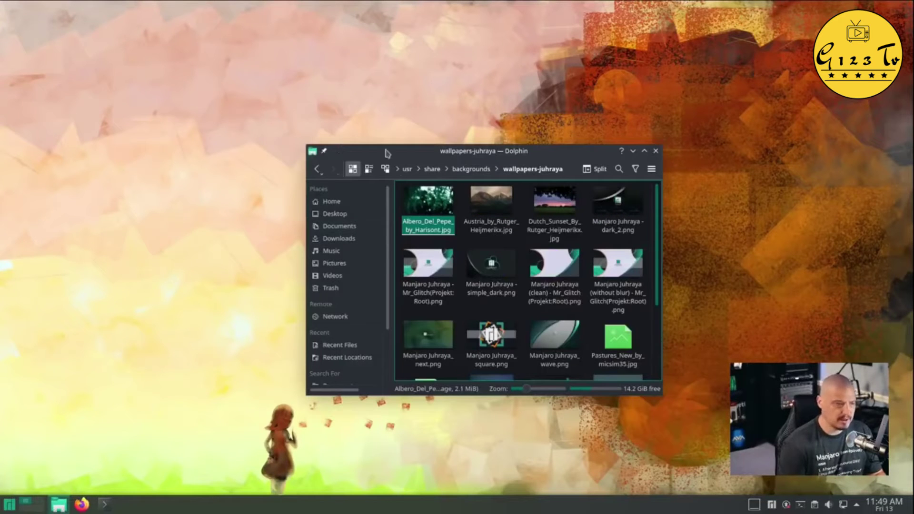
pyautogui.click(346, 239)
pyautogui.rightClick(413, 220)
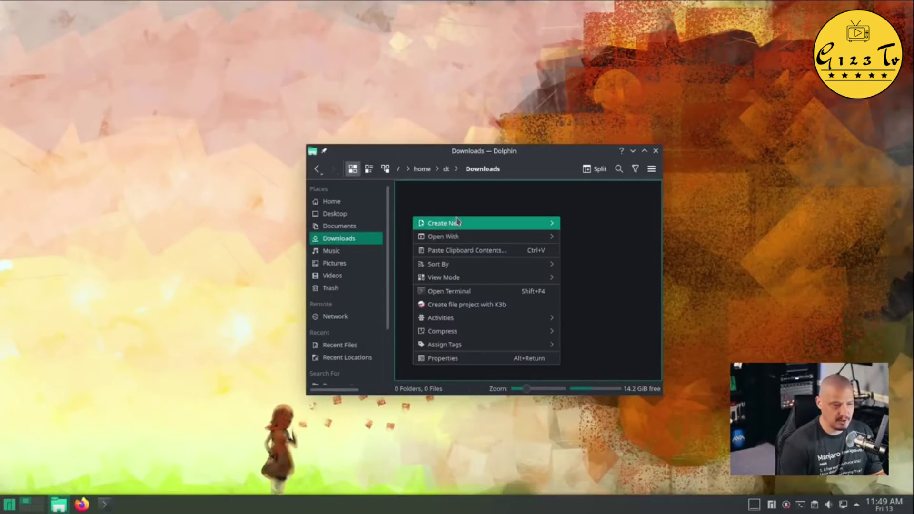
pyautogui.moveTo(552, 223)
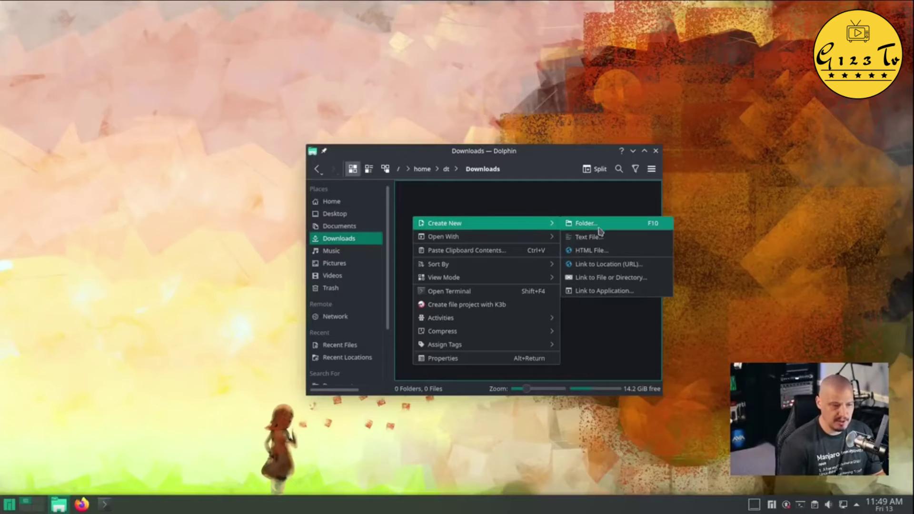
pyautogui.click(595, 235)
pyautogui.write('derek.txt')
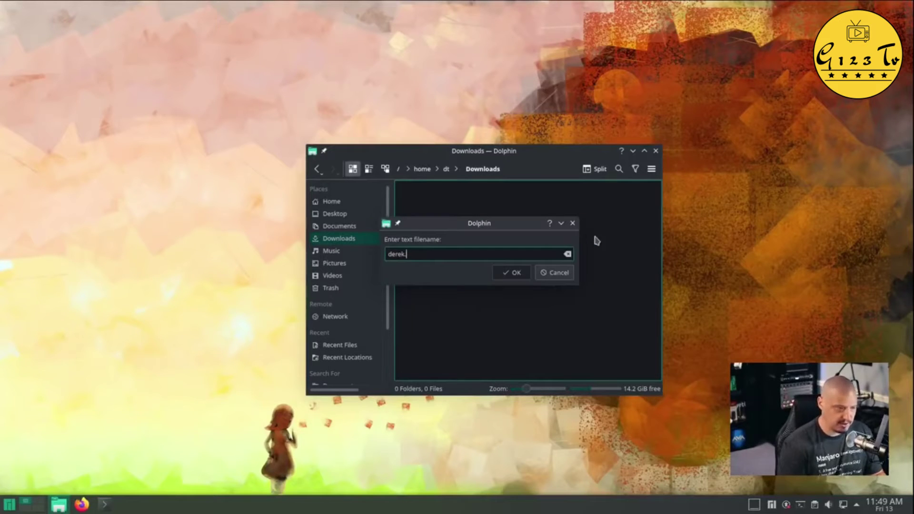
pyautogui.press('Return')
# - Add a second text file DEREK.txt beside derek.txt, then close Dolphin
pyautogui.rightClick(465, 279)
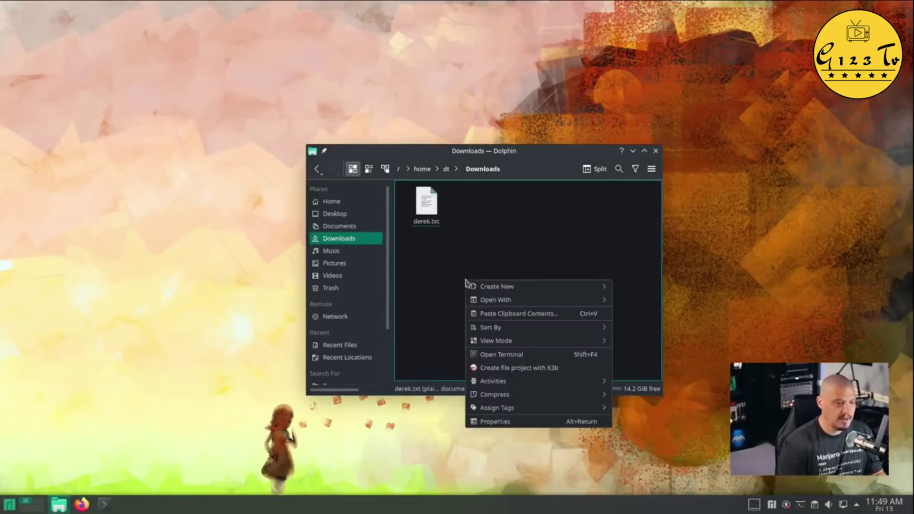
pyautogui.moveTo(604, 288)
pyautogui.click(634, 301)
pyautogui.write('DERE')
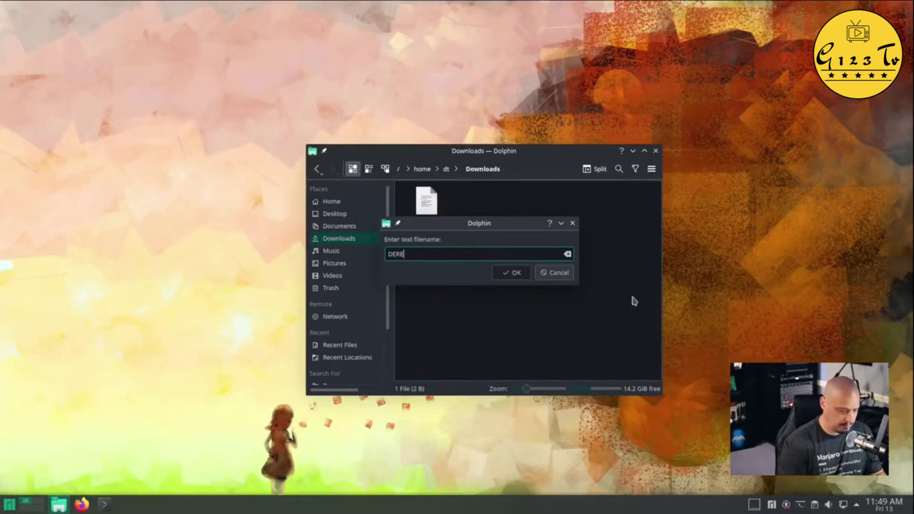
pyautogui.write('.txt')
pyautogui.press('Return')
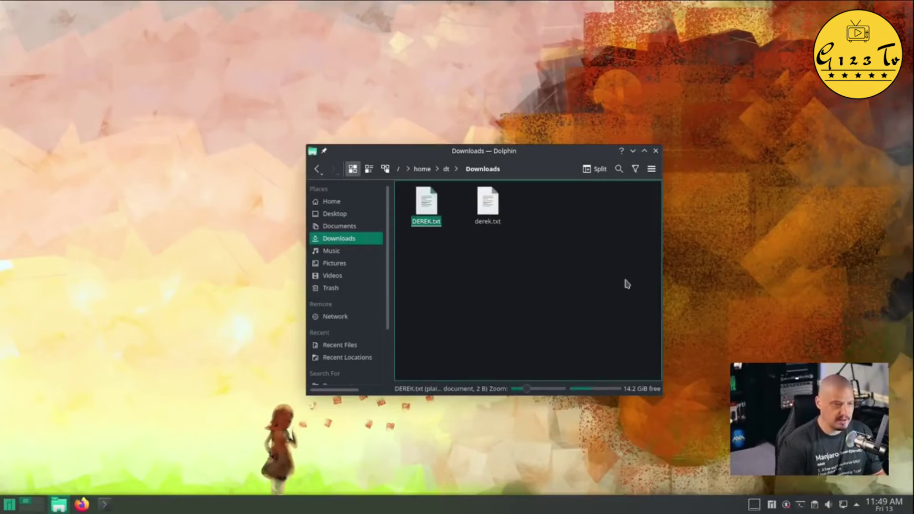
pyautogui.moveTo(483, 250); pyautogui.dragTo(422, 193)
pyautogui.click(551, 260)
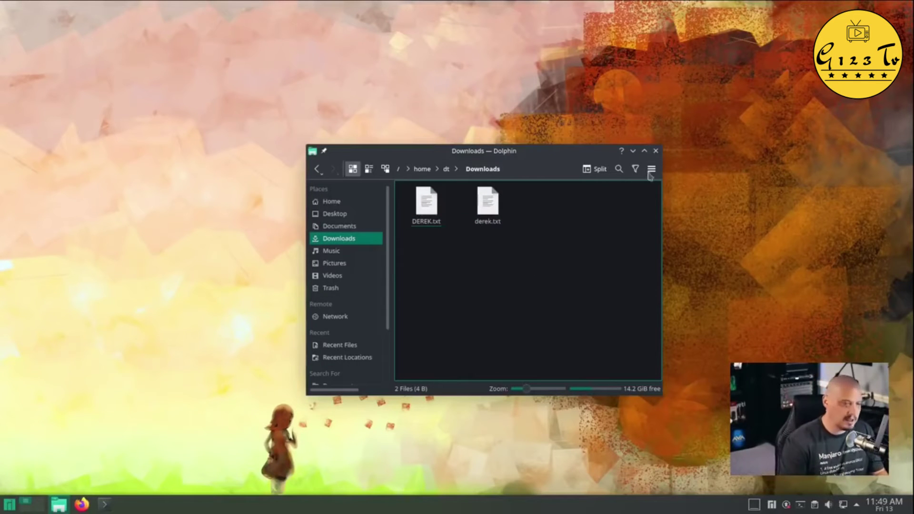
pyautogui.click(656, 151)
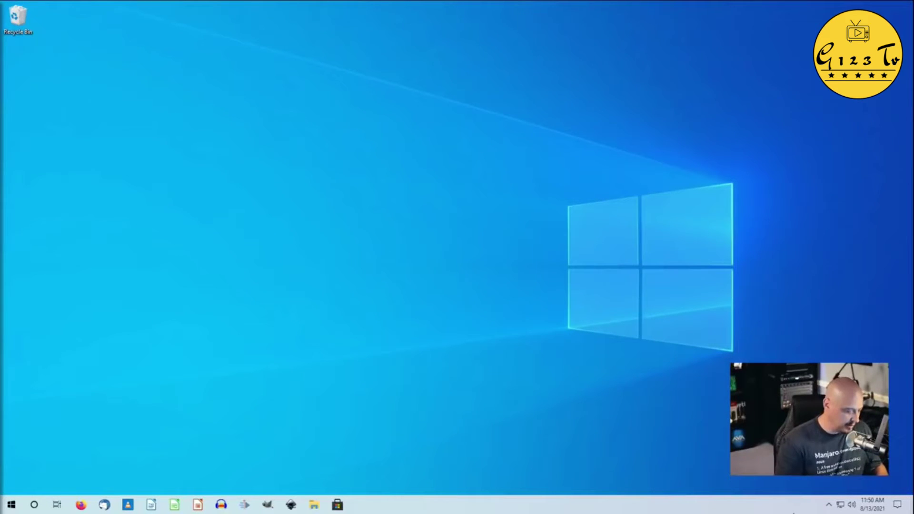
pyautogui.press('super')
pyautogui.press('super')
pyautogui.press('super')
pyautogui.write('power')
pyautogui.press('Return')
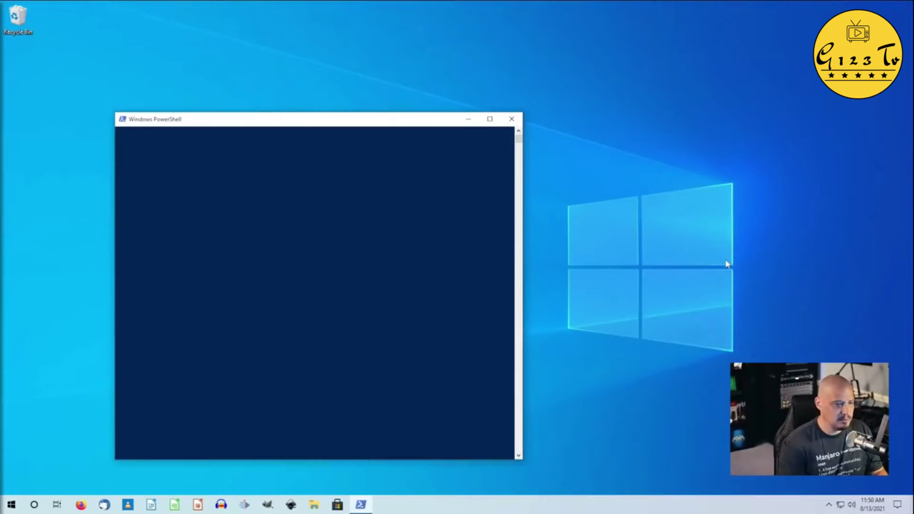
pyautogui.moveTo(392, 126); pyautogui.dragTo(581, 67)
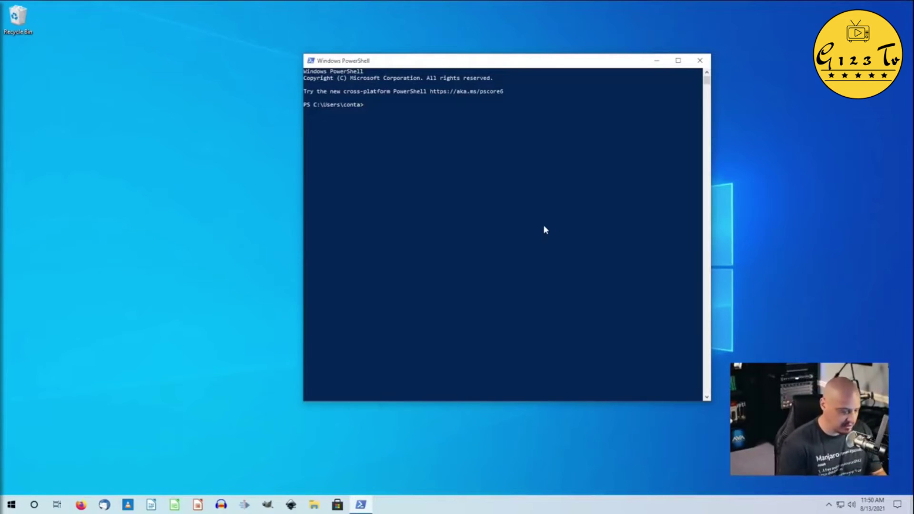
pyautogui.write('s')
pyautogui.press('Return')
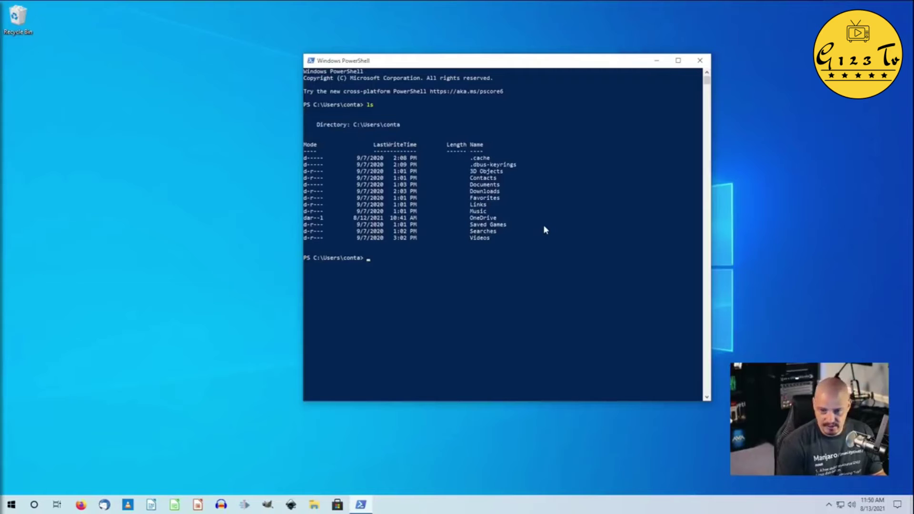
pyautogui.write('dir')
pyautogui.press('Return')
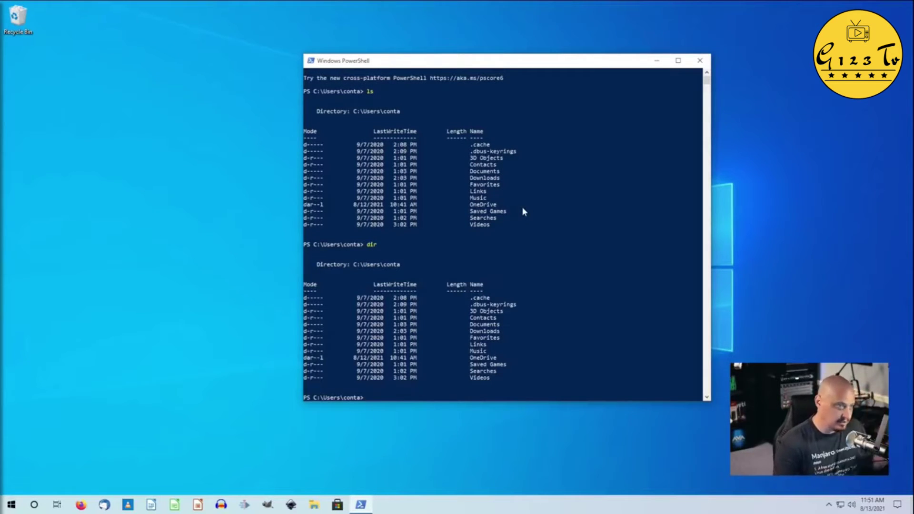
pyautogui.click(699, 61)
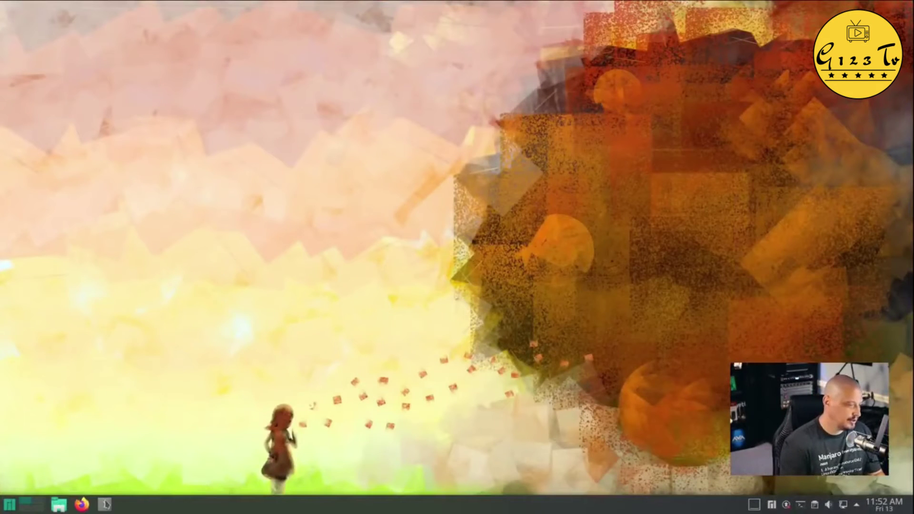
# - Open a terminal, enlarge its text, and print the current shell with echo $SHELL
pyautogui.click(105, 503)
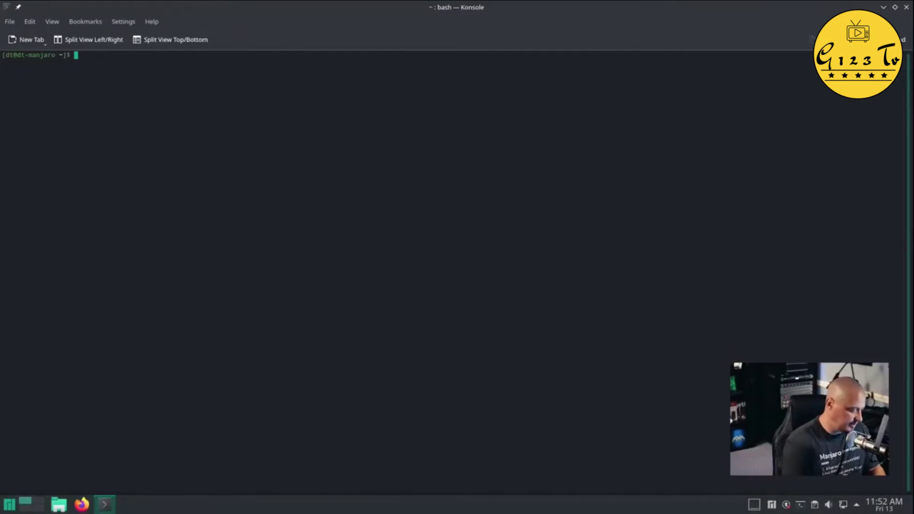
pyautogui.hotkey('ctrl', '+')
pyautogui.hotkey('ctrl', '+')
pyautogui.hotkey('ctrl', '+')
pyautogui.hotkey('ctrl', '+')
pyautogui.hotkey('ctrl', '+')
pyautogui.hotkey('ctrl', '+')
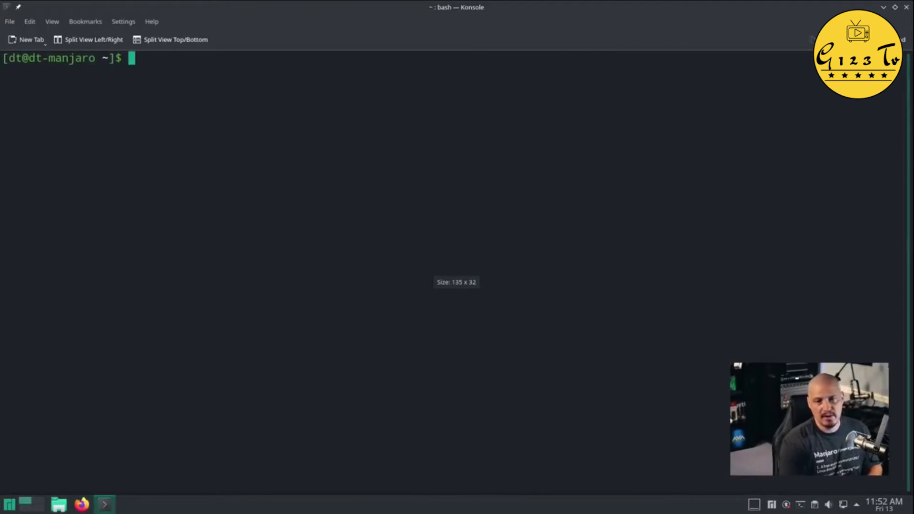
pyautogui.write('echo ')
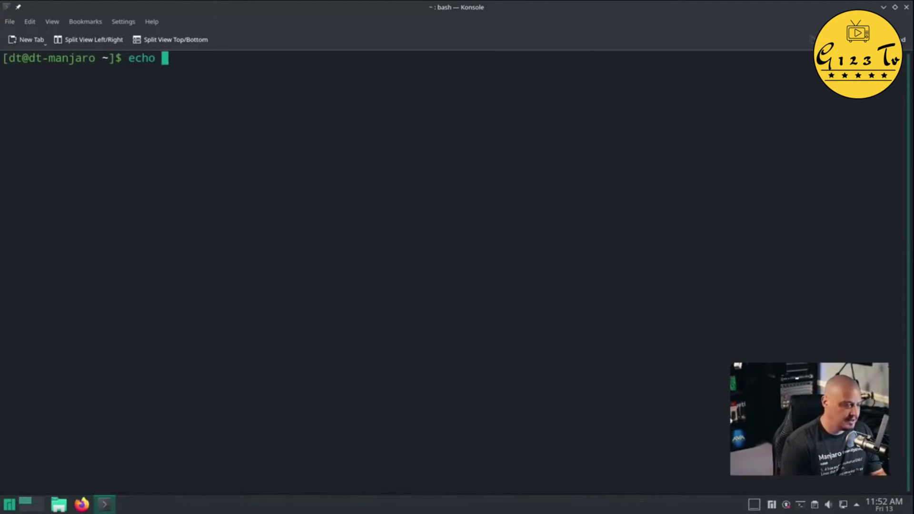
pyautogui.write('$SH')
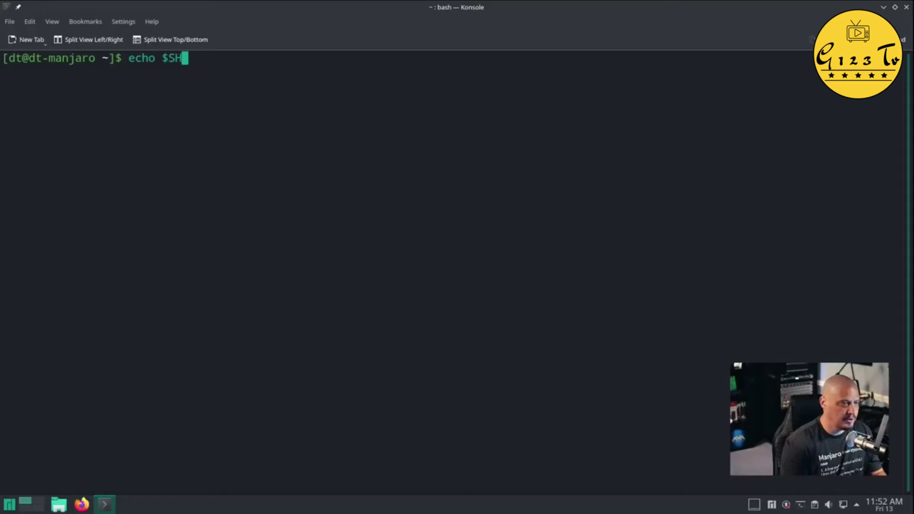
pyautogui.write('ELL')
pyautogui.press('Return')
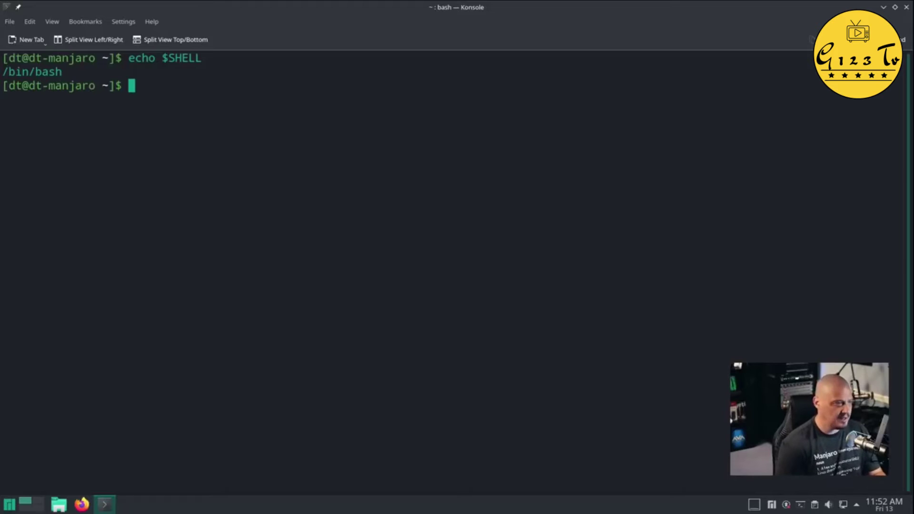
# - List the home folder with ls, then with ls -al to show hidden files
pyautogui.write('ls')
pyautogui.press('Return')
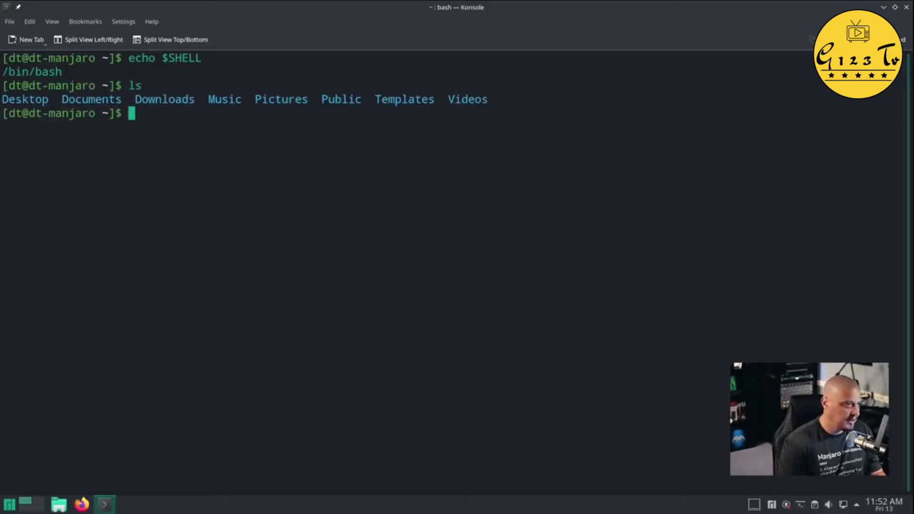
pyautogui.write('-')
pyautogui.press('BackSpace')
pyautogui.write('ls -a')
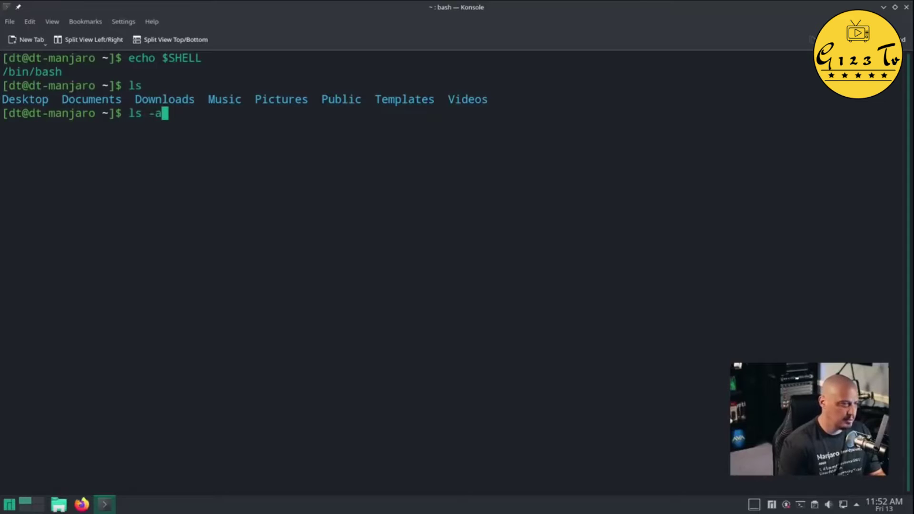
pyautogui.write('l')
pyautogui.press('Return')
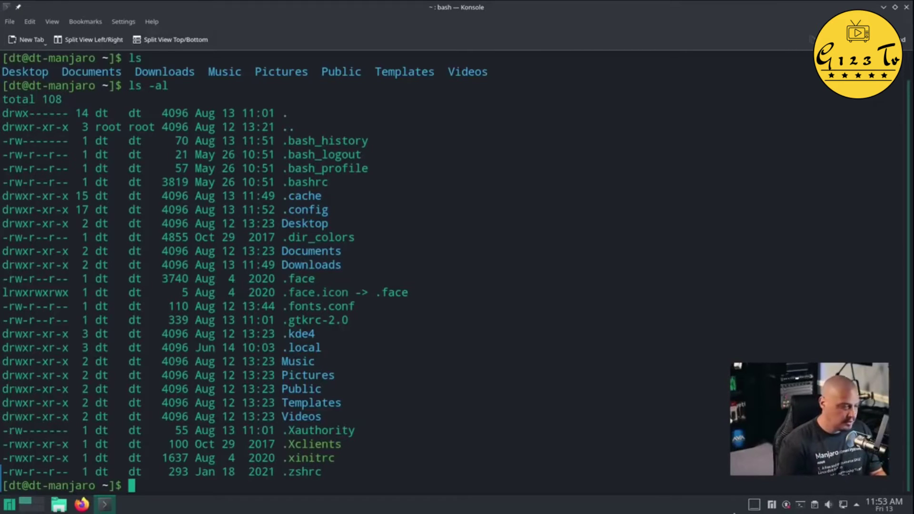
# - Run ls -la | awk '{print $8}' and scroll through the resulting column of times and years
pyautogui.write('ls ')
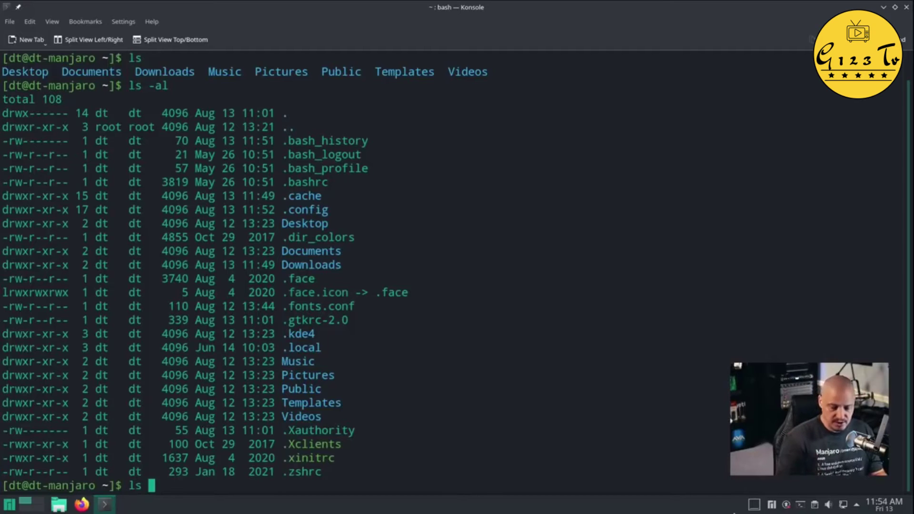
pyautogui.write('|')
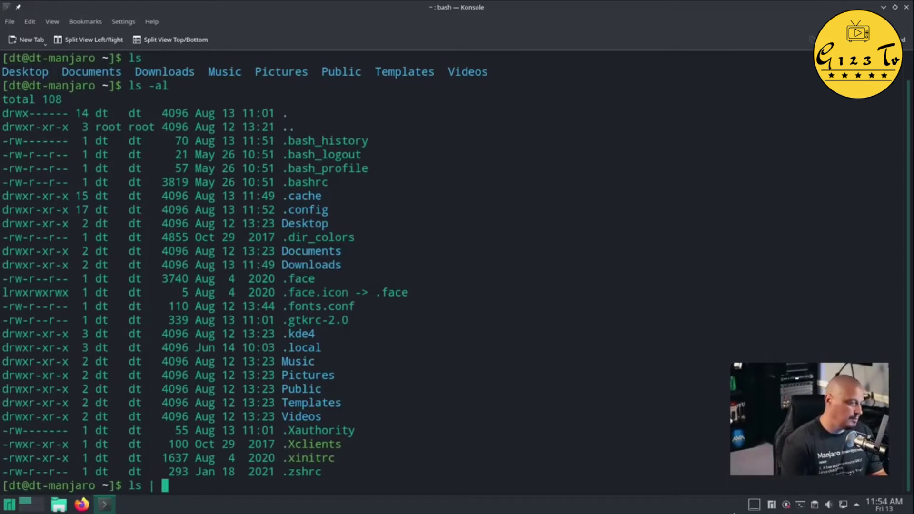
pyautogui.press('BackSpace')
pyautogui.press('BackSpace')
pyautogui.write('-la |"')
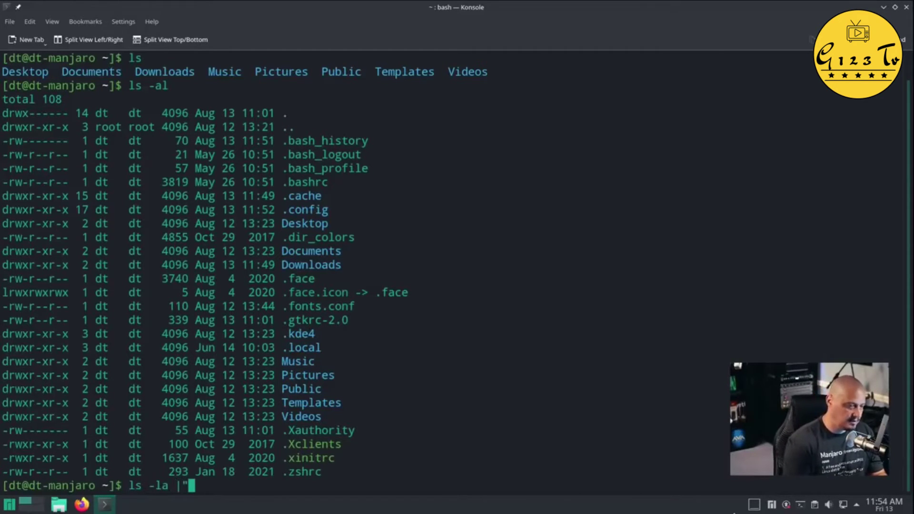
pyautogui.press('BackSpace')
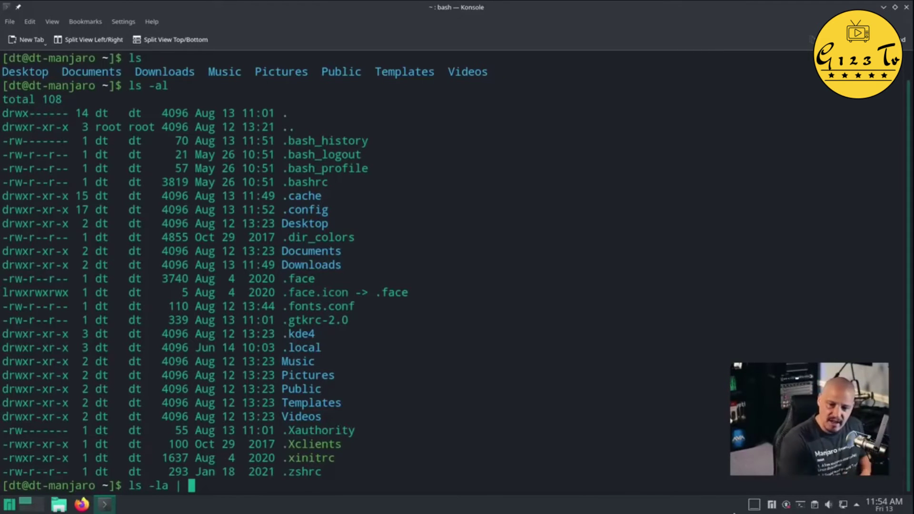
pyautogui.write('awk')
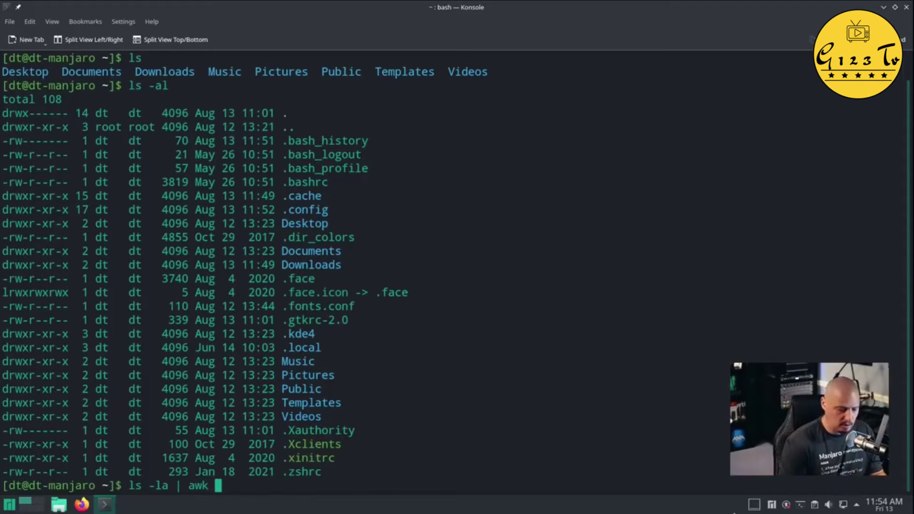
pyautogui.write(" '{}'")
pyautogui.press('Left')
pyautogui.write('{}')
pyautogui.press('Left')
pyautogui.write('print')
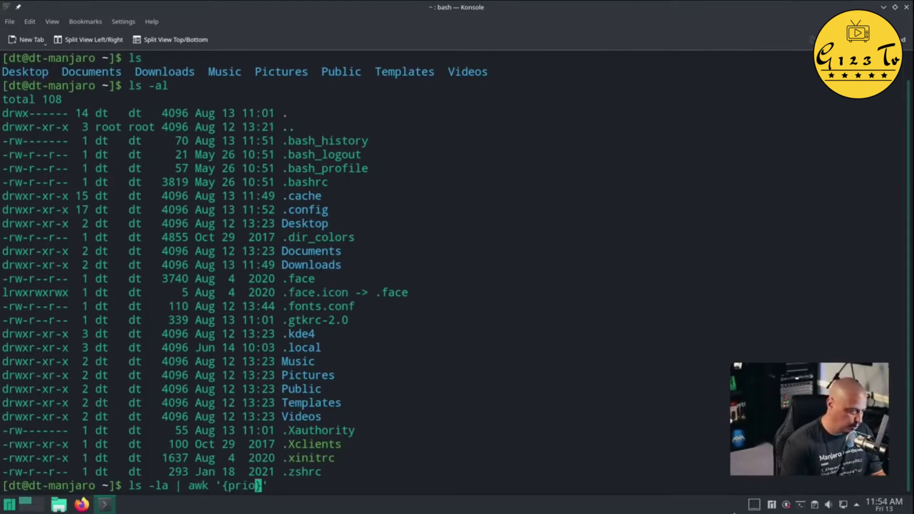
pyautogui.write(' $8')
pyautogui.press('Return')
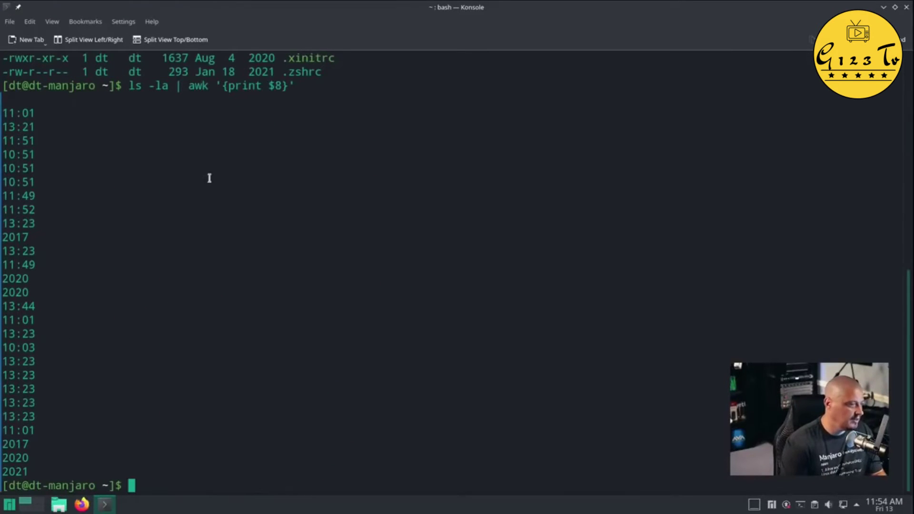
pyautogui.scroll(4, 351, 247)
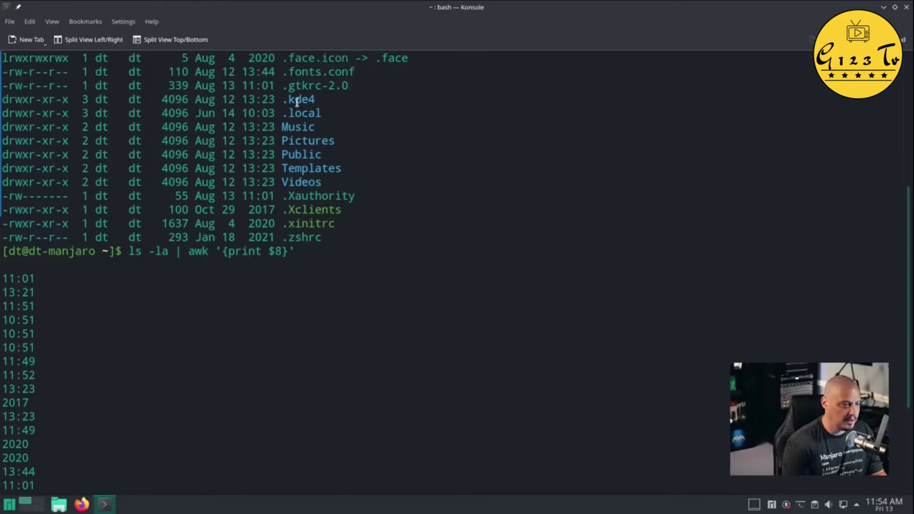
pyautogui.scroll(-4, 310, 358)
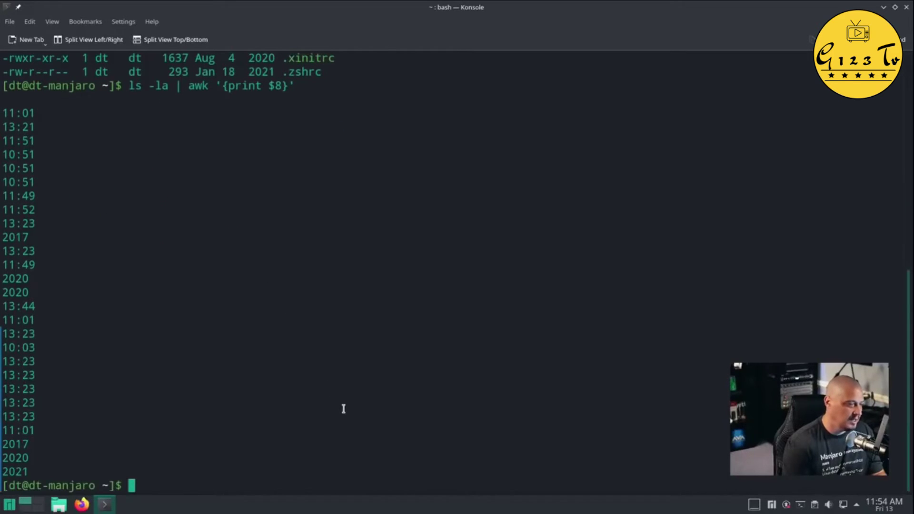
# - Save the listing with ls -la > test.txt, check it with ls and cat test.txt, then close Konsole
pyautogui.write('ls -')
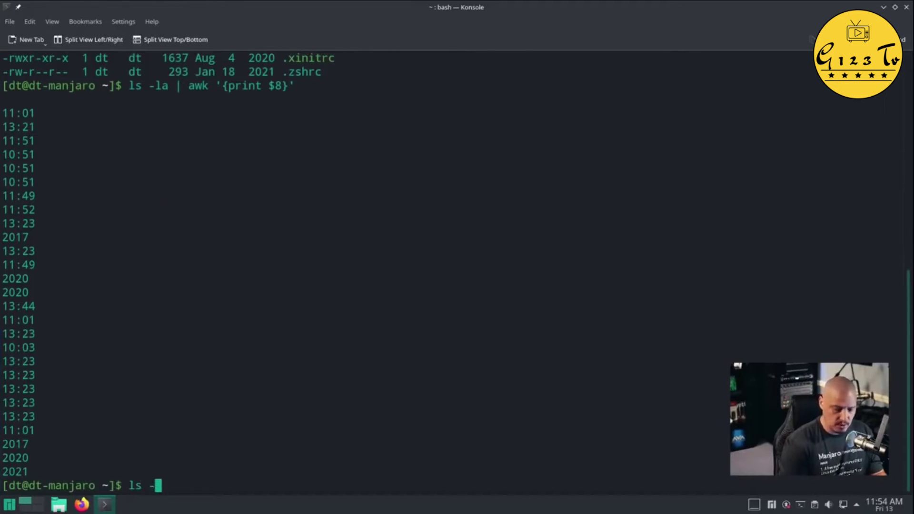
pyautogui.write('la >')
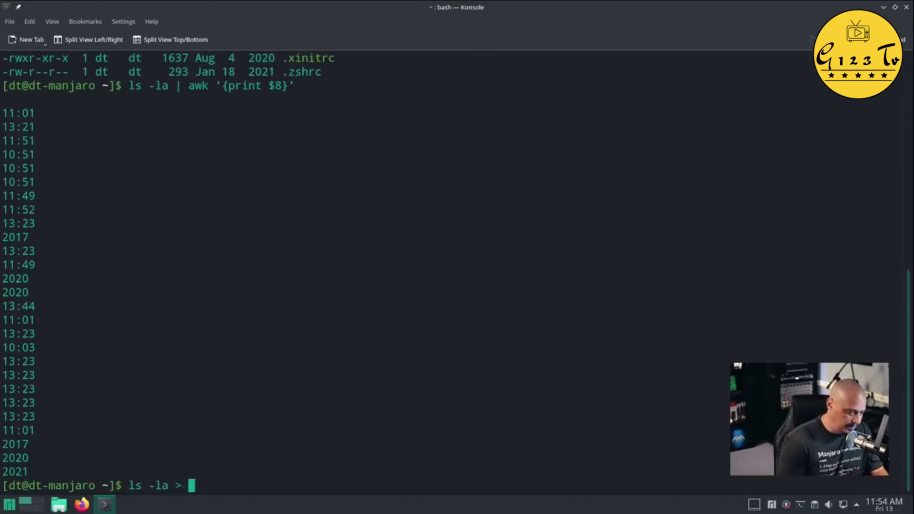
pyautogui.write(' tes')
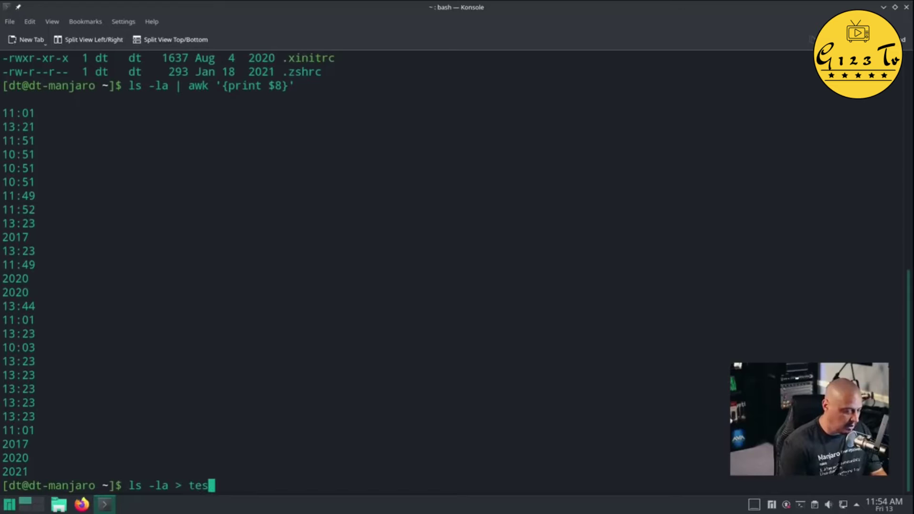
pyautogui.write('t.txt')
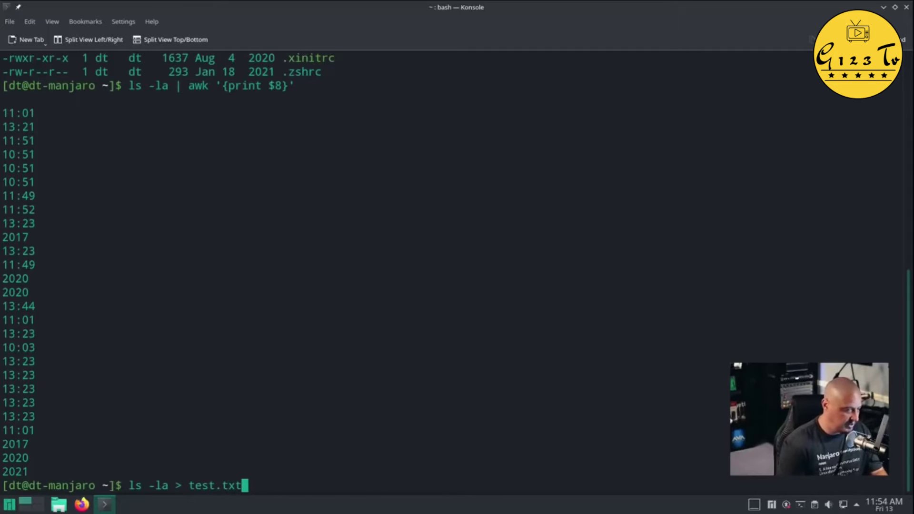
pyautogui.press('Return')
pyautogui.write('ls')
pyautogui.press('Return')
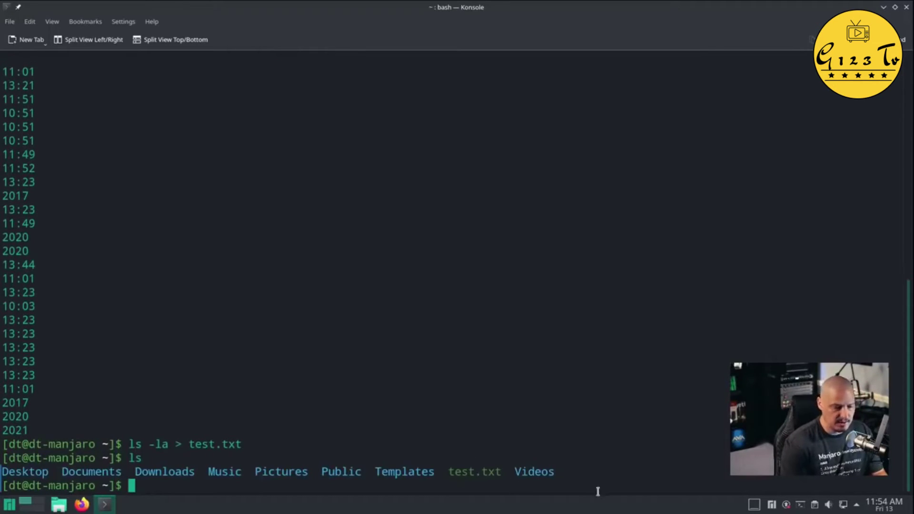
pyautogui.write('cat ')
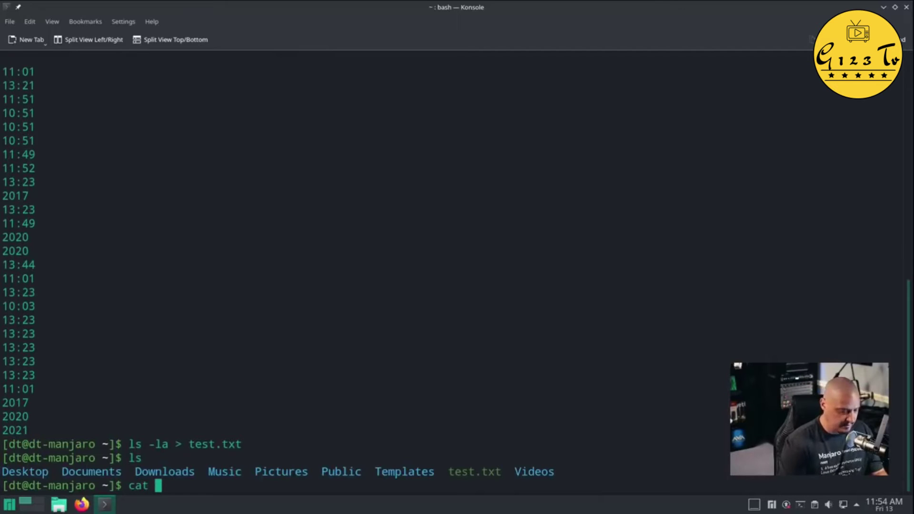
pyautogui.write('test.txt')
pyautogui.press('Return')
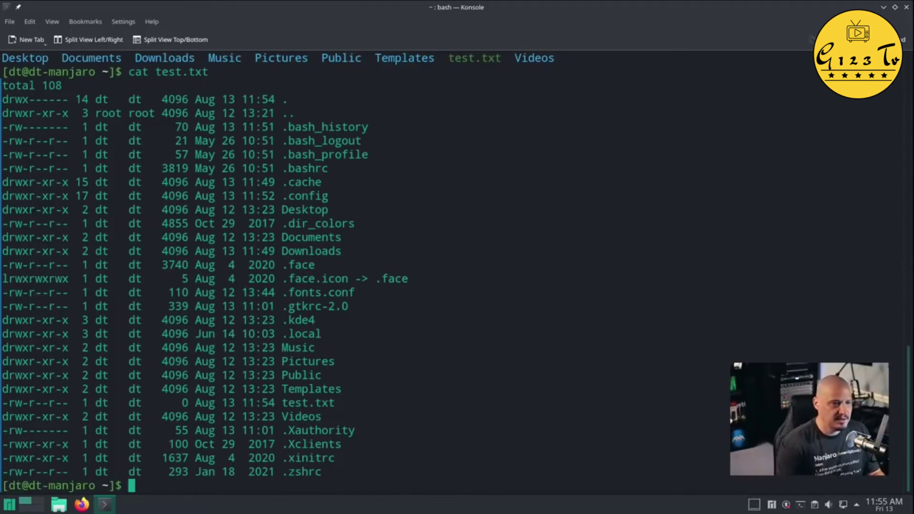
pyautogui.click(906, 8)
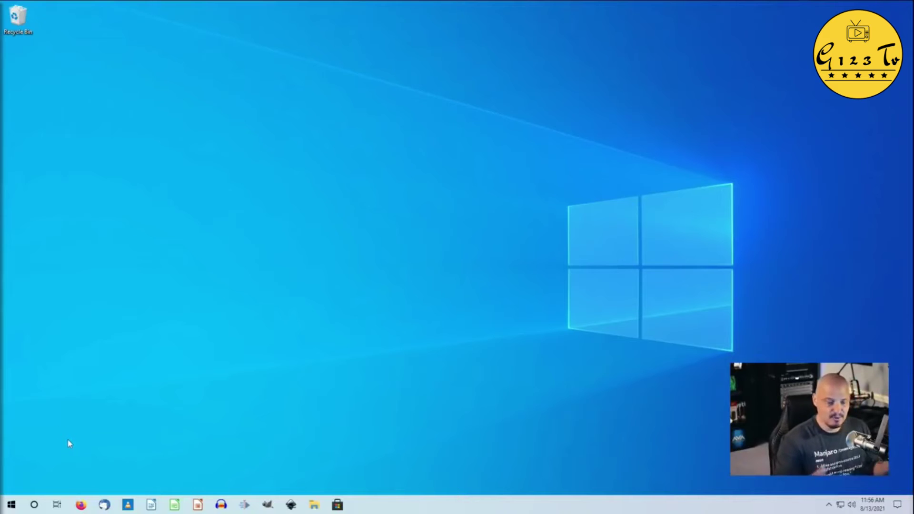
# - Launch GIMP 2.10.20 by searching 'gimp' from the Start menu
pyautogui.click(10, 506)
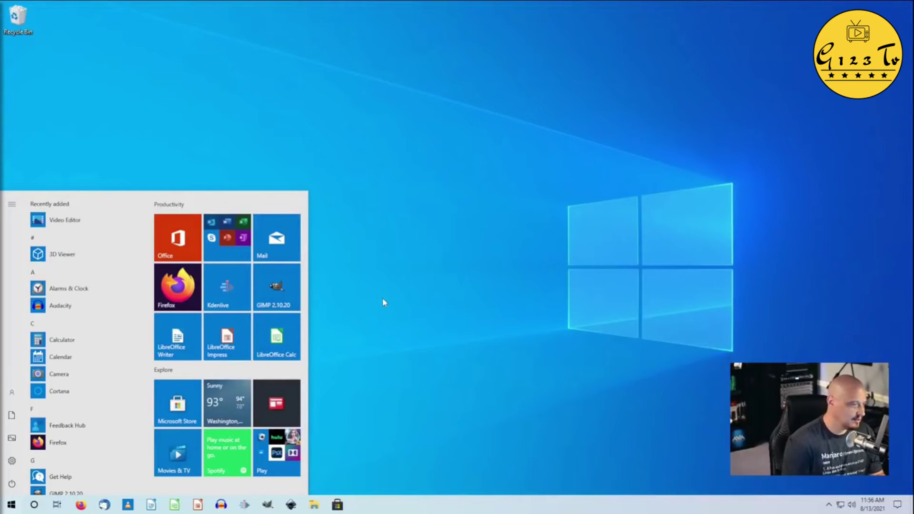
pyautogui.write('gimp')
pyautogui.press('Return')
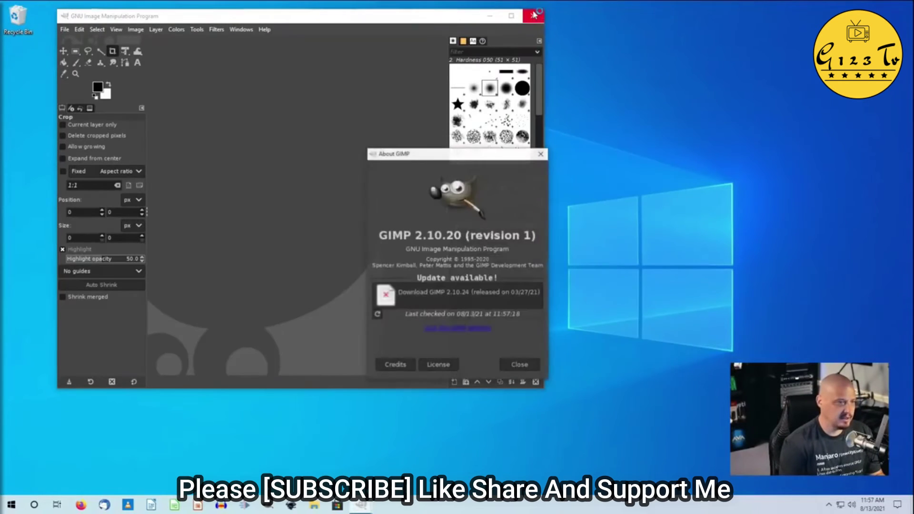
# - Close the GIMP main window and dismiss the About GIMP dialog
pyautogui.click(534, 17)
pyautogui.click(543, 154)
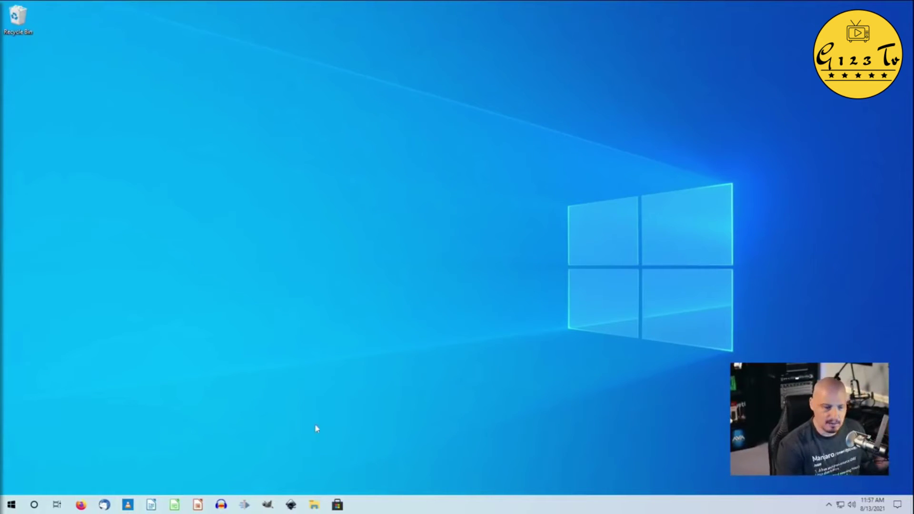
pyautogui.rightClick(267, 167)
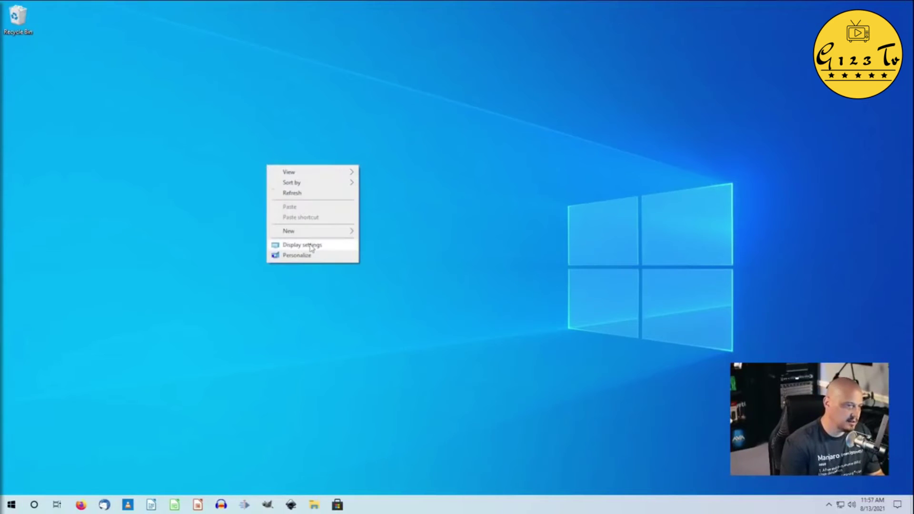
pyautogui.click(388, 201)
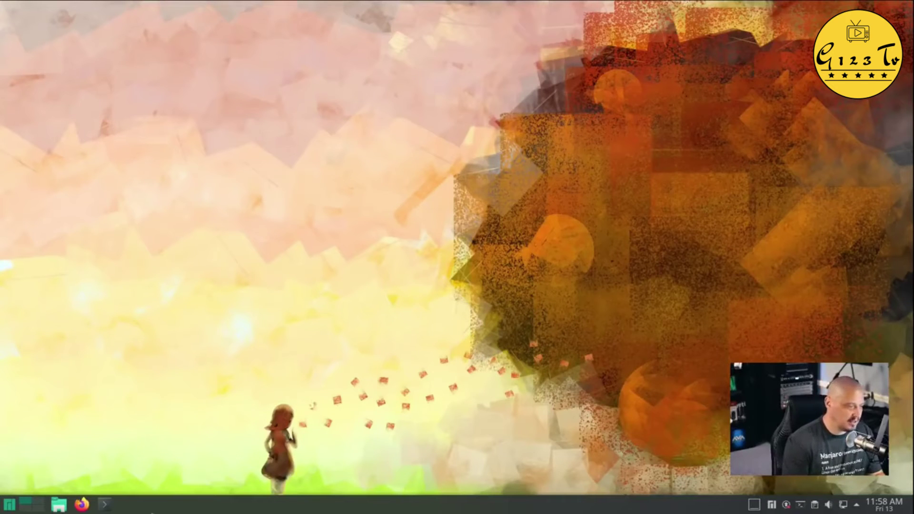
pyautogui.click(9, 507)
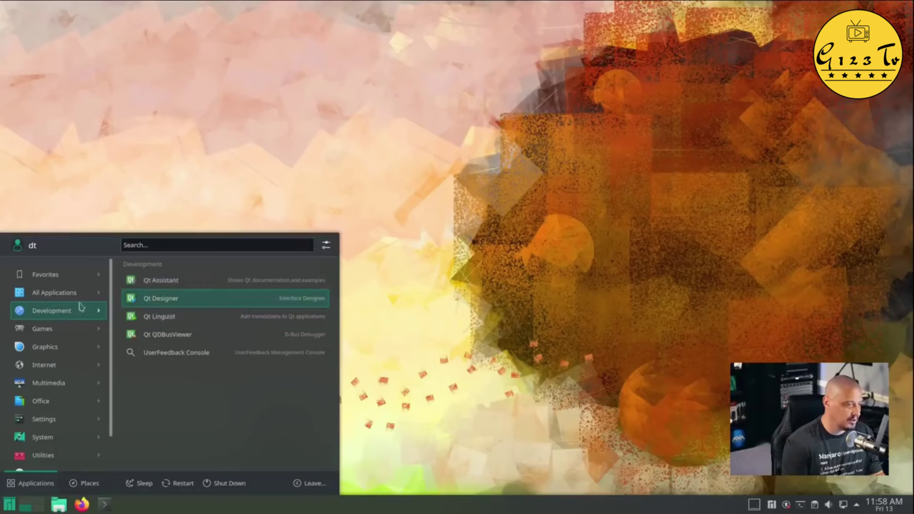
pyautogui.moveTo(60, 338)
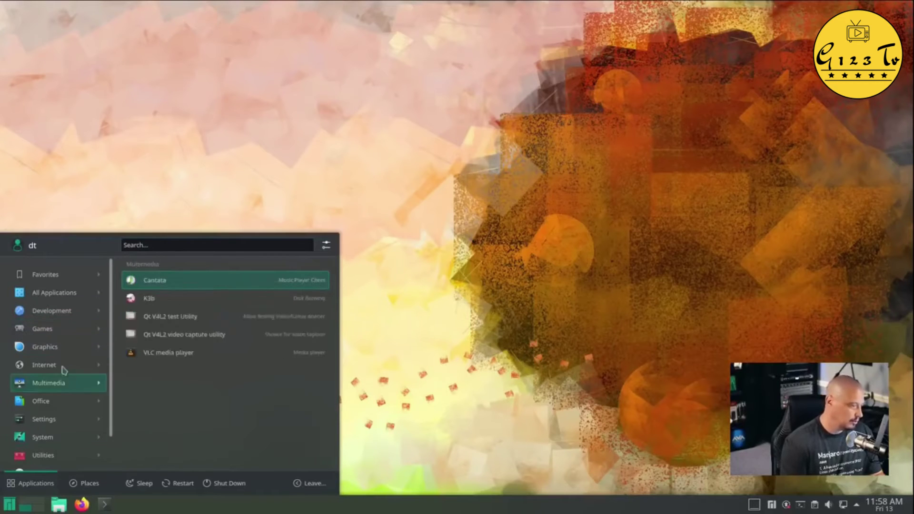
pyautogui.moveTo(57, 365)
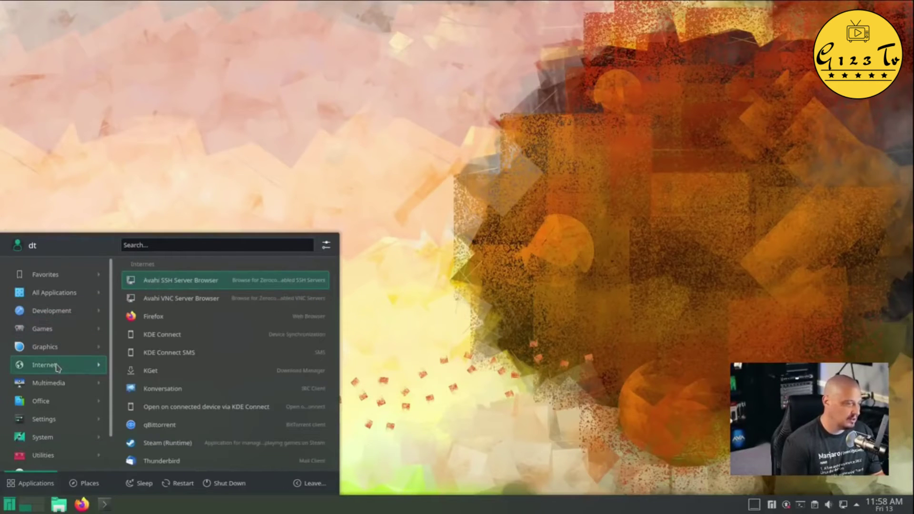
pyautogui.click(210, 327)
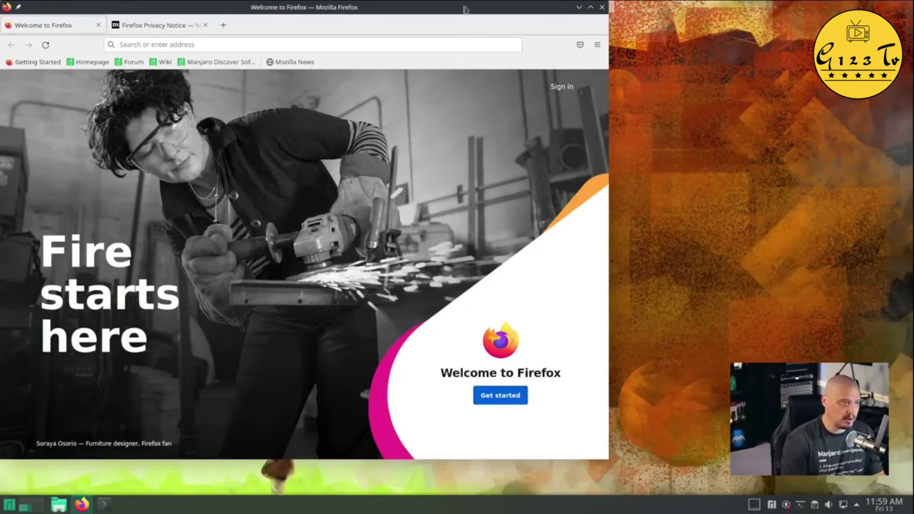
# - Close the Firefox window on Manjaro KDE Plasma
pyautogui.click(602, 7)
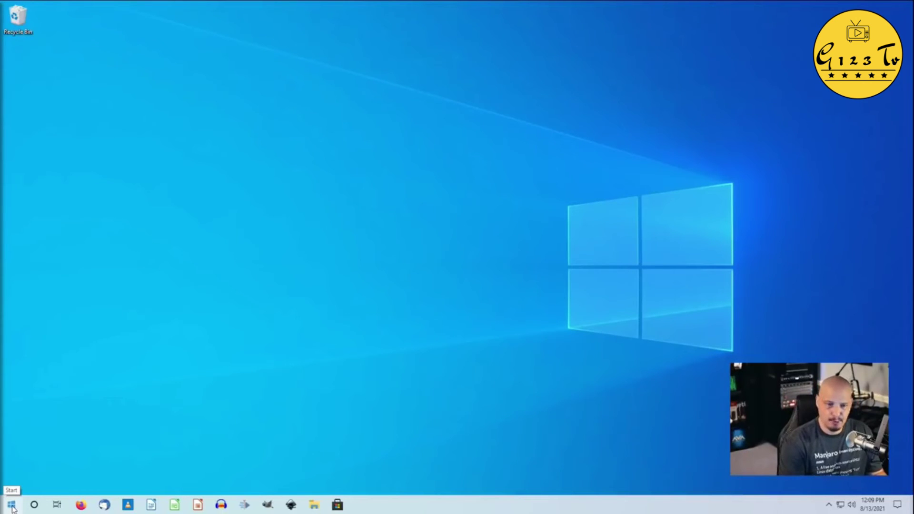
# - Search Windows for 'eula' and browse the results list
pyautogui.click(12, 505)
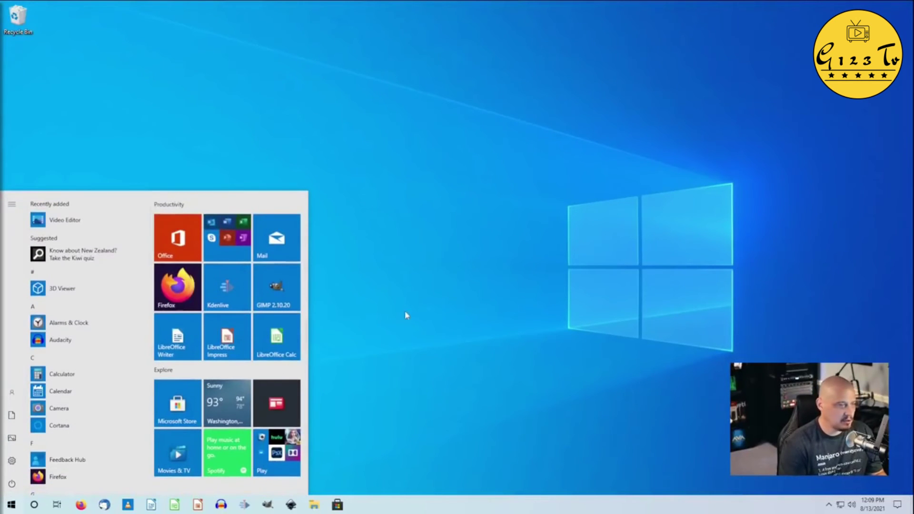
pyautogui.write('eula')
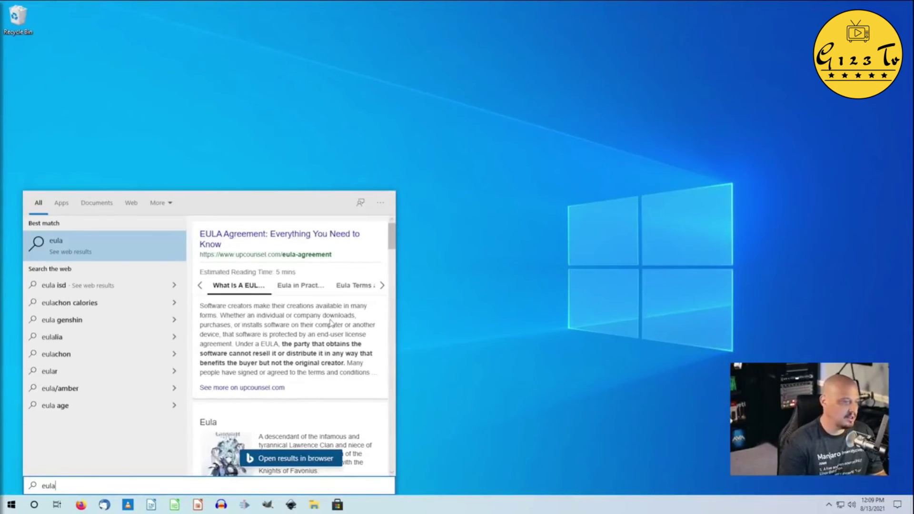
pyautogui.scroll(-2, 318, 336)
pyautogui.scroll(-4, 319, 337)
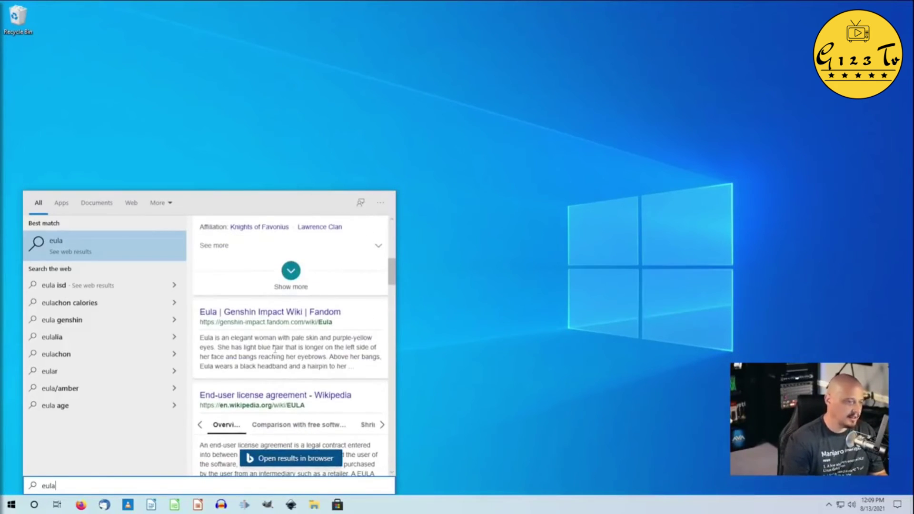
pyautogui.scroll(-3, 275, 349)
pyautogui.scroll(5, 275, 349)
pyautogui.scroll(-9, 274, 349)
pyautogui.scroll(1, 275, 349)
# - Change the search to 'microsoft eula' and scroll through its web results
pyautogui.press('BackSpace')
pyautogui.press('BackSpace')
pyautogui.press('BackSpace')
pyautogui.press('BackSpace')
pyautogui.write('microsoft eula')
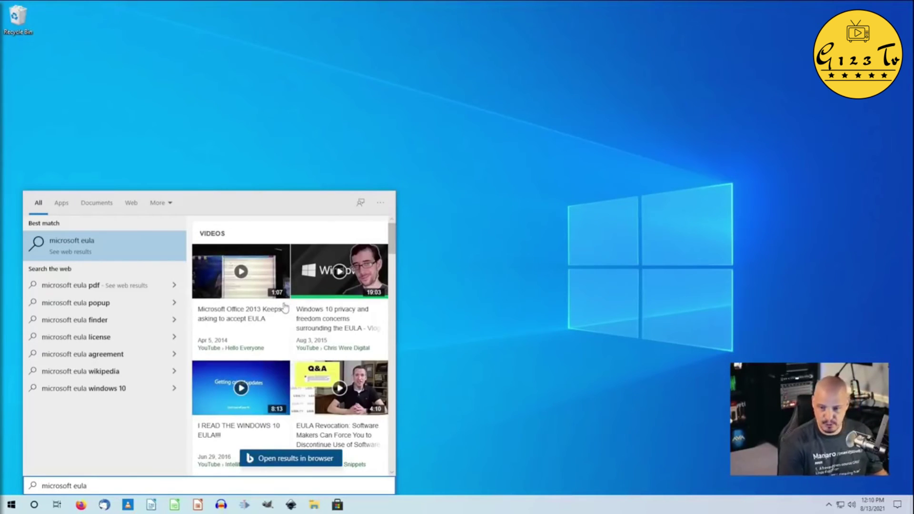
pyautogui.scroll(-5, 292, 310)
pyautogui.scroll(-1, 292, 310)
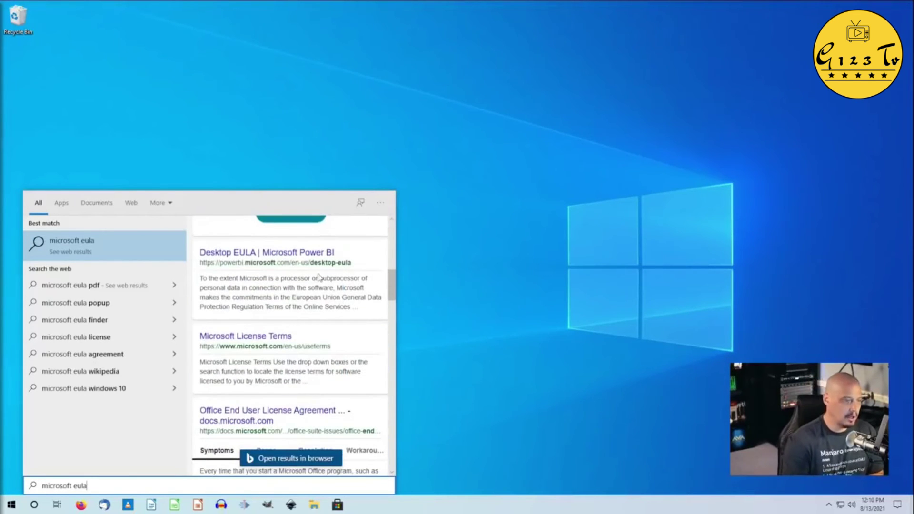
# - Open the Microsoft License Terms page in Edge and show it maximized
pyautogui.click(263, 342)
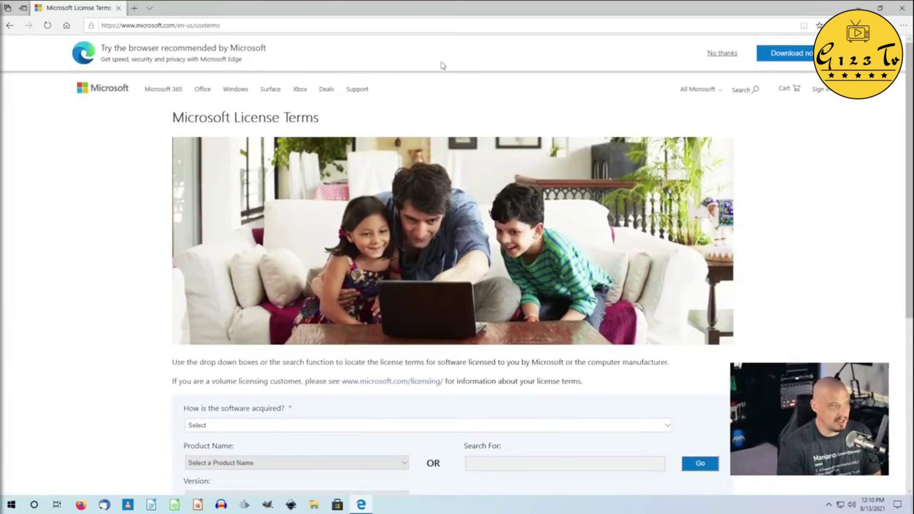
pyautogui.doubleClick(448, 6)
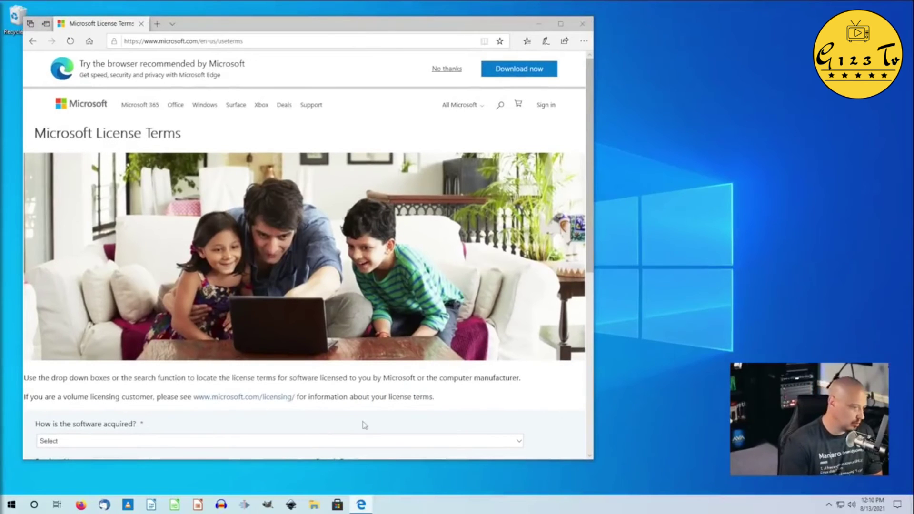
pyautogui.doubleClick(370, 28)
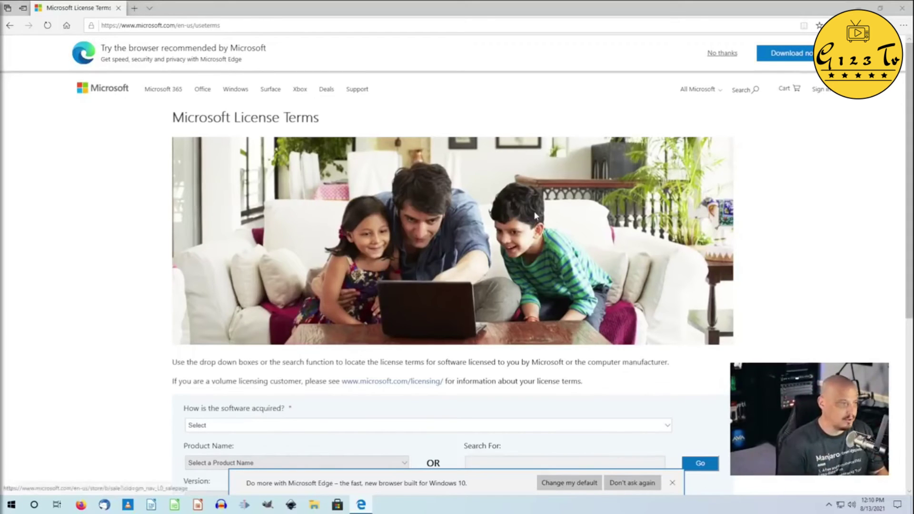
# - Look up license terms for manufacturer pre-installed Windows, version 10, in English
pyautogui.scroll(-5, 719, 294)
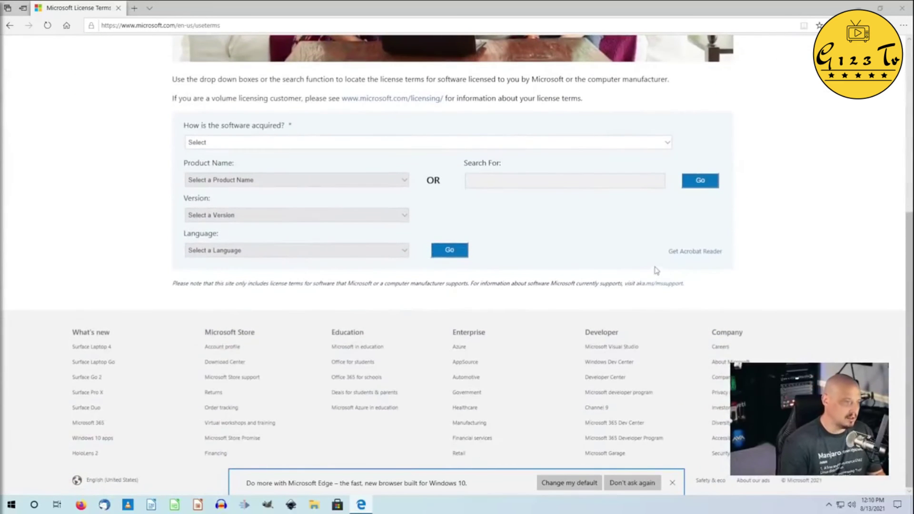
pyautogui.click(666, 142)
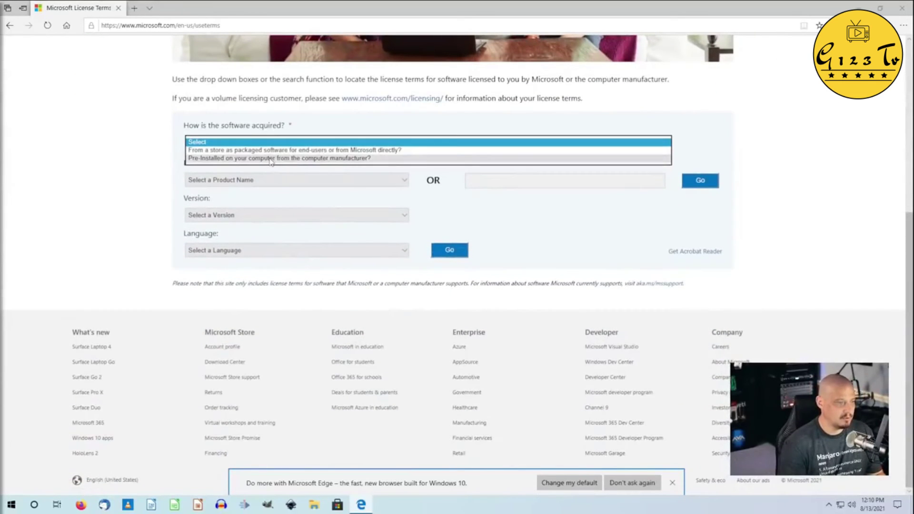
pyautogui.click(361, 158)
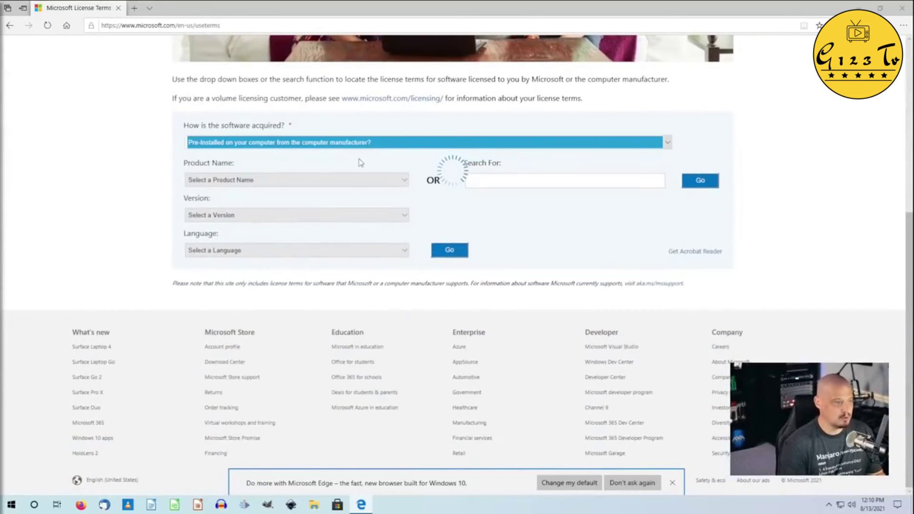
pyautogui.click(368, 184)
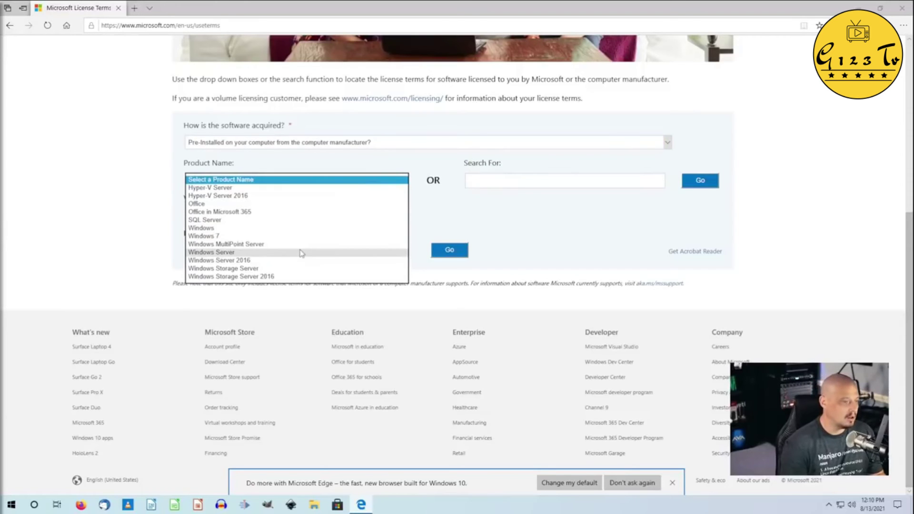
pyautogui.click(271, 229)
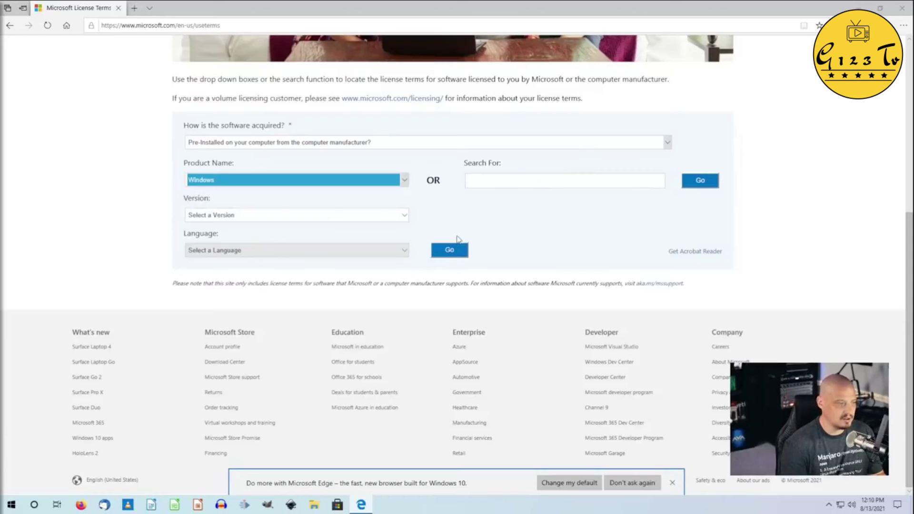
pyautogui.click(392, 218)
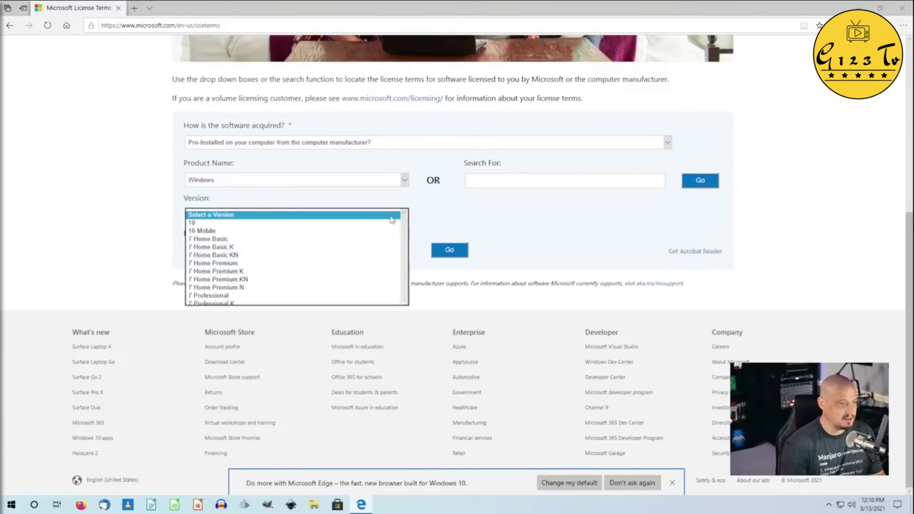
pyautogui.click(265, 224)
pyautogui.click(285, 251)
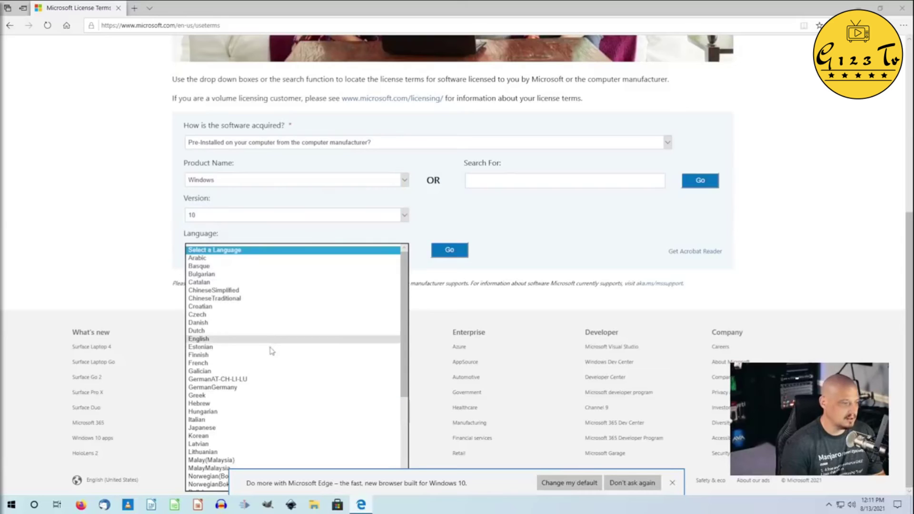
pyautogui.click(249, 342)
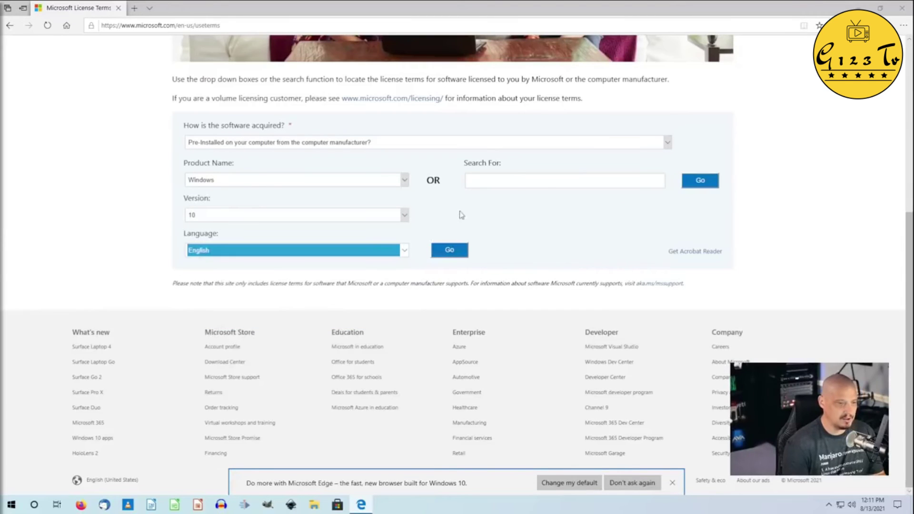
pyautogui.click(447, 251)
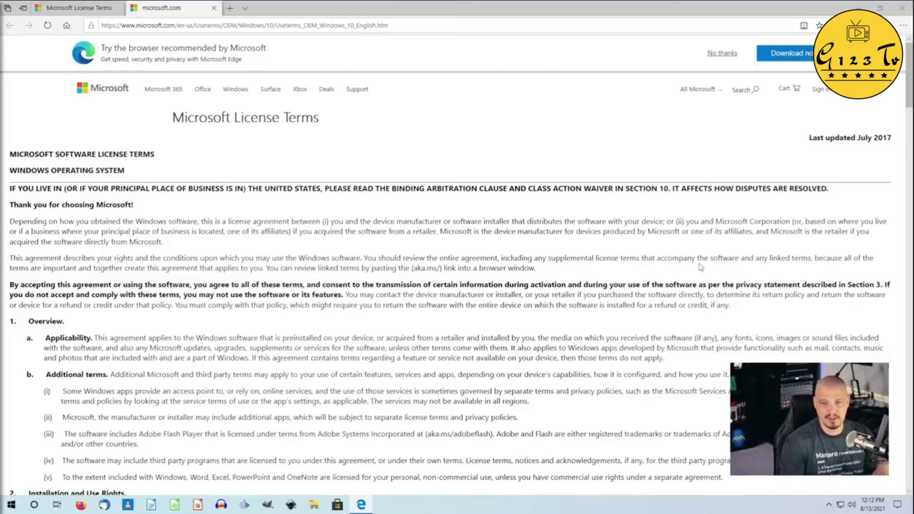
# - Scroll through the Windows 10 license terms from Overview to the Restrictions clauses
pyautogui.scroll(-3, 711, 283)
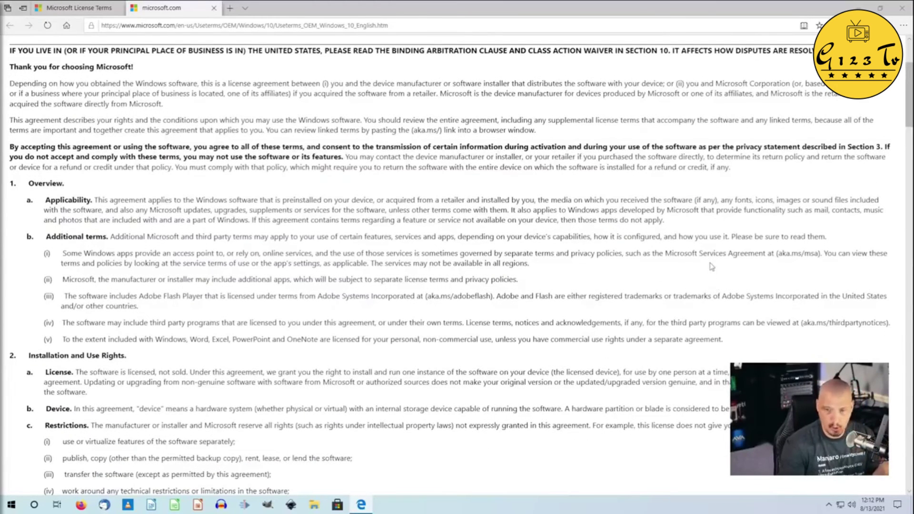
pyautogui.scroll(-3, 701, 251)
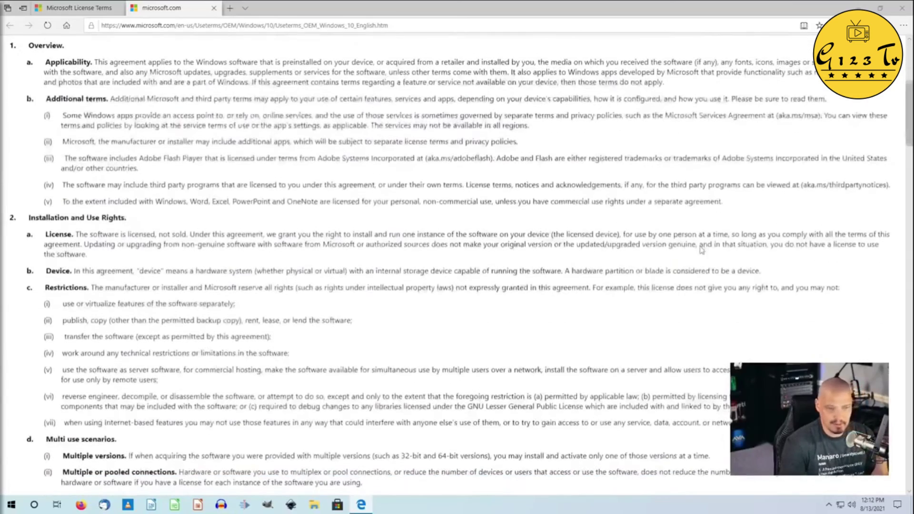
pyautogui.scroll(3, 701, 234)
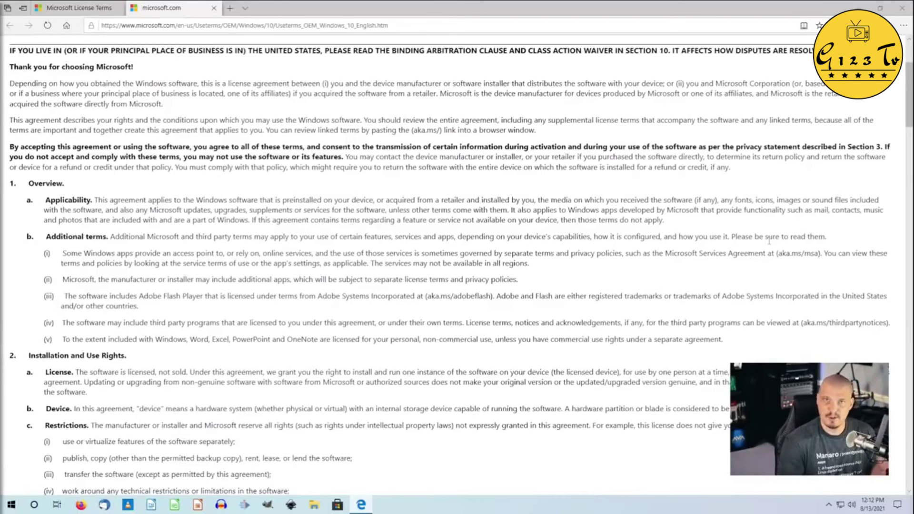
pyautogui.scroll(-4, 790, 219)
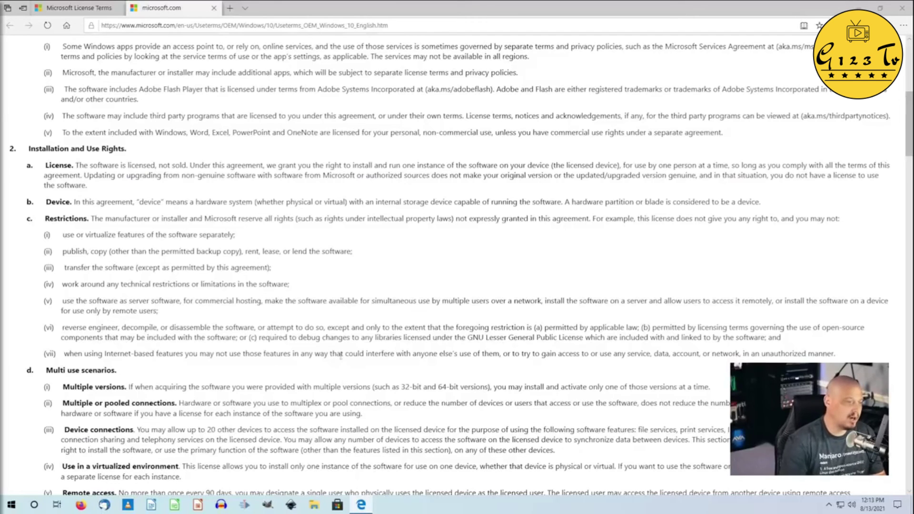
pyautogui.scroll(-3, 333, 344)
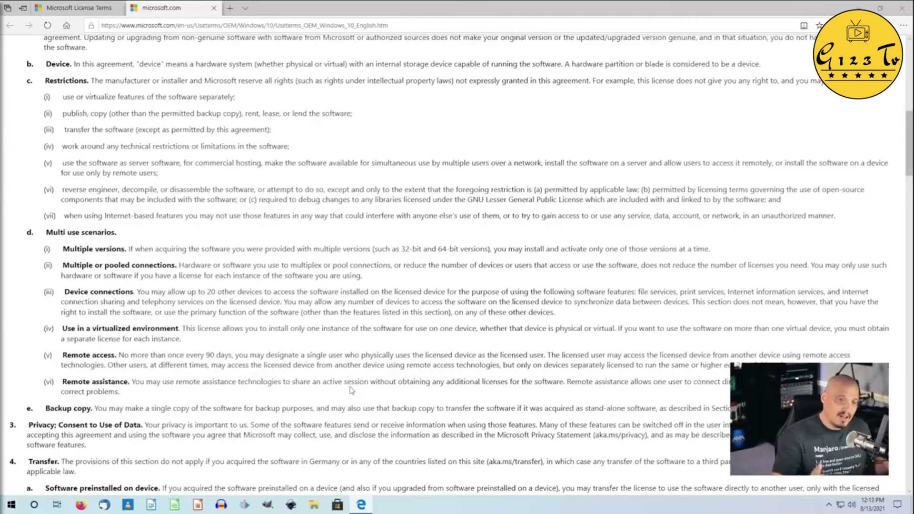
pyautogui.scroll(-10, 351, 390)
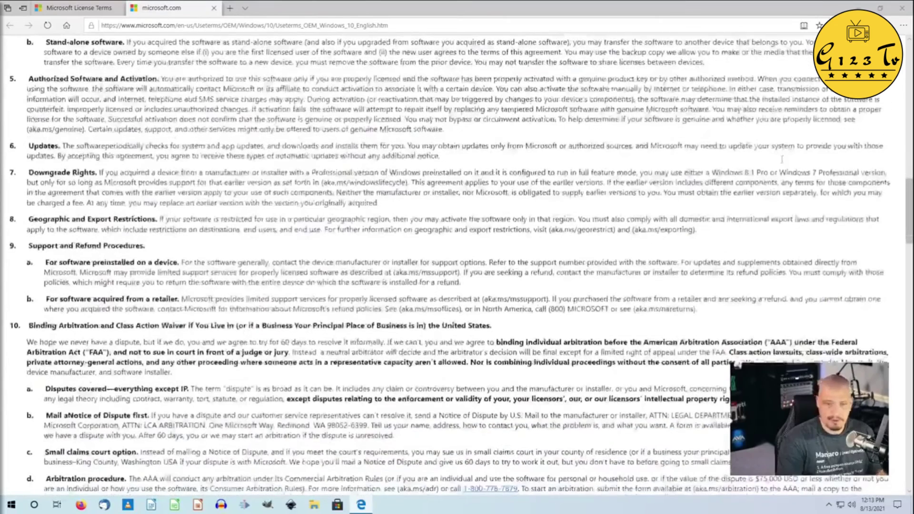
pyautogui.scroll(-2, 785, 190)
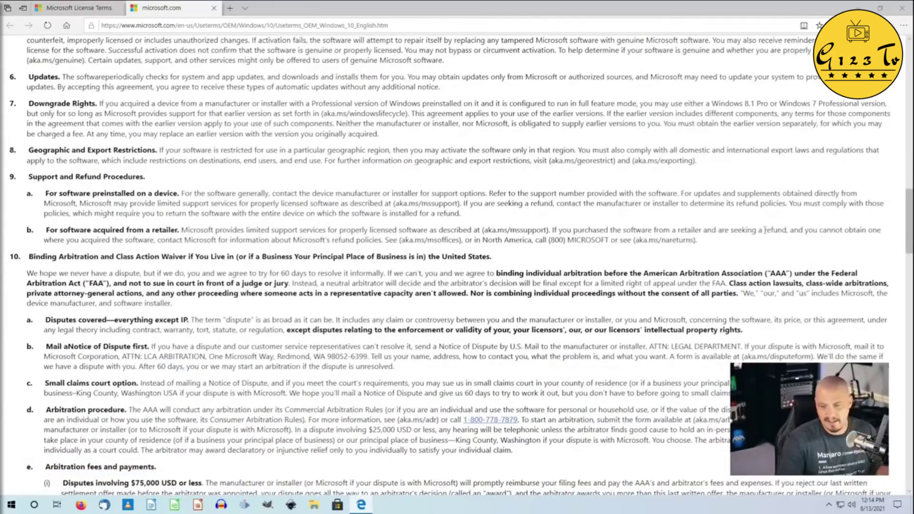
pyautogui.scroll(-3, 608, 275)
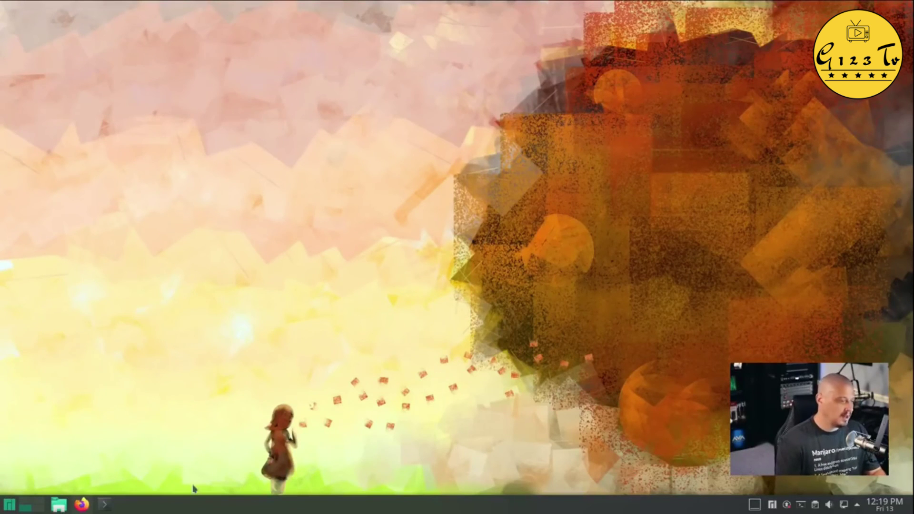
# - Restore the Firefox window showing GNU's 'What is Free Software?' page
pyautogui.click(81, 504)
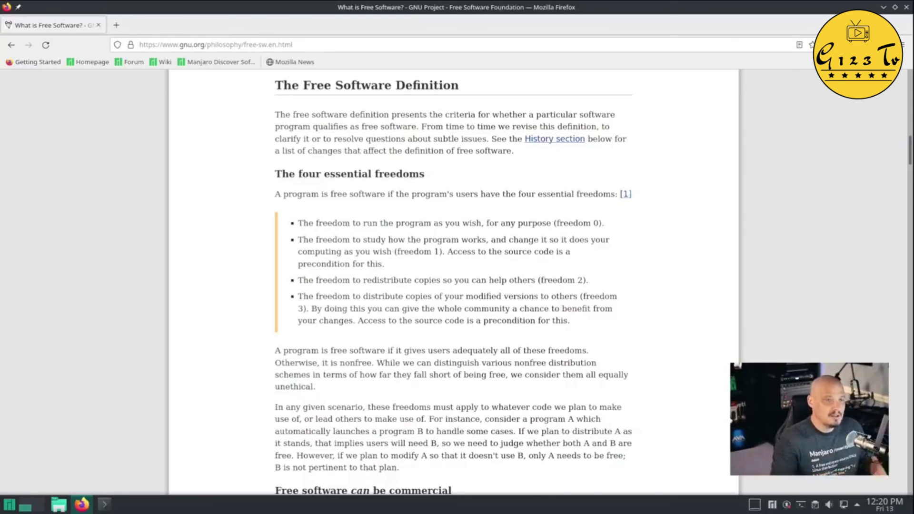
# - Close Firefox to reveal the Manjaro desktop with its Autumn wallpaper
pyautogui.click(906, 7)
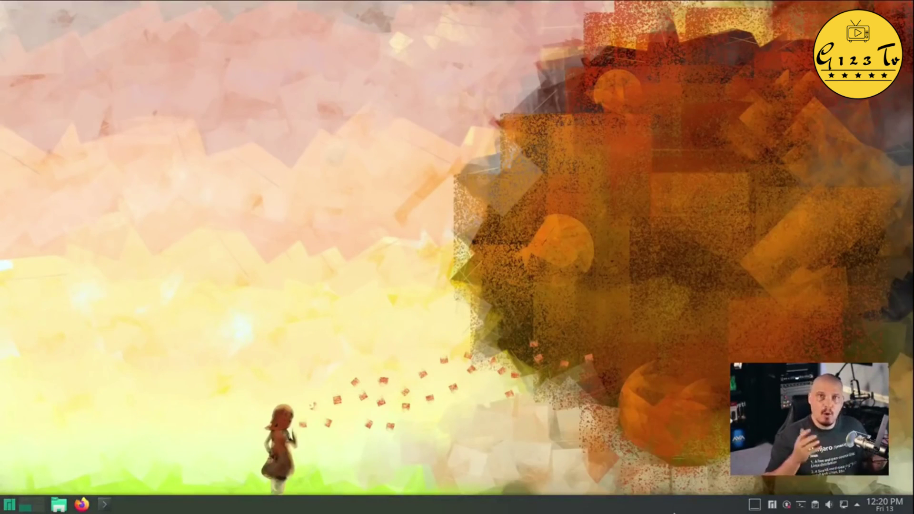